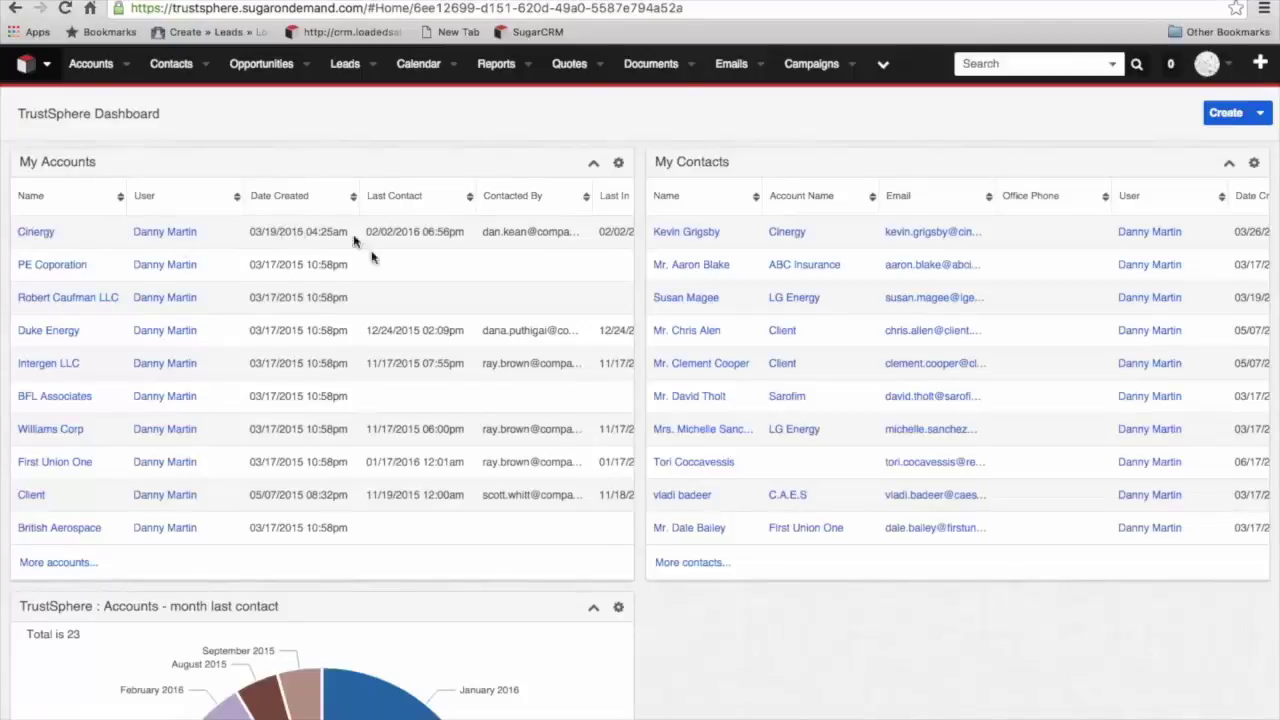
- Scroll My Accounts and My Contacts to the TrustView column, then view the 23-account last-contact pie chart
scroll(480, 248, "right", 2)
scroll(480, 250, "right", 5)
scroll(478, 250, "right", 3)
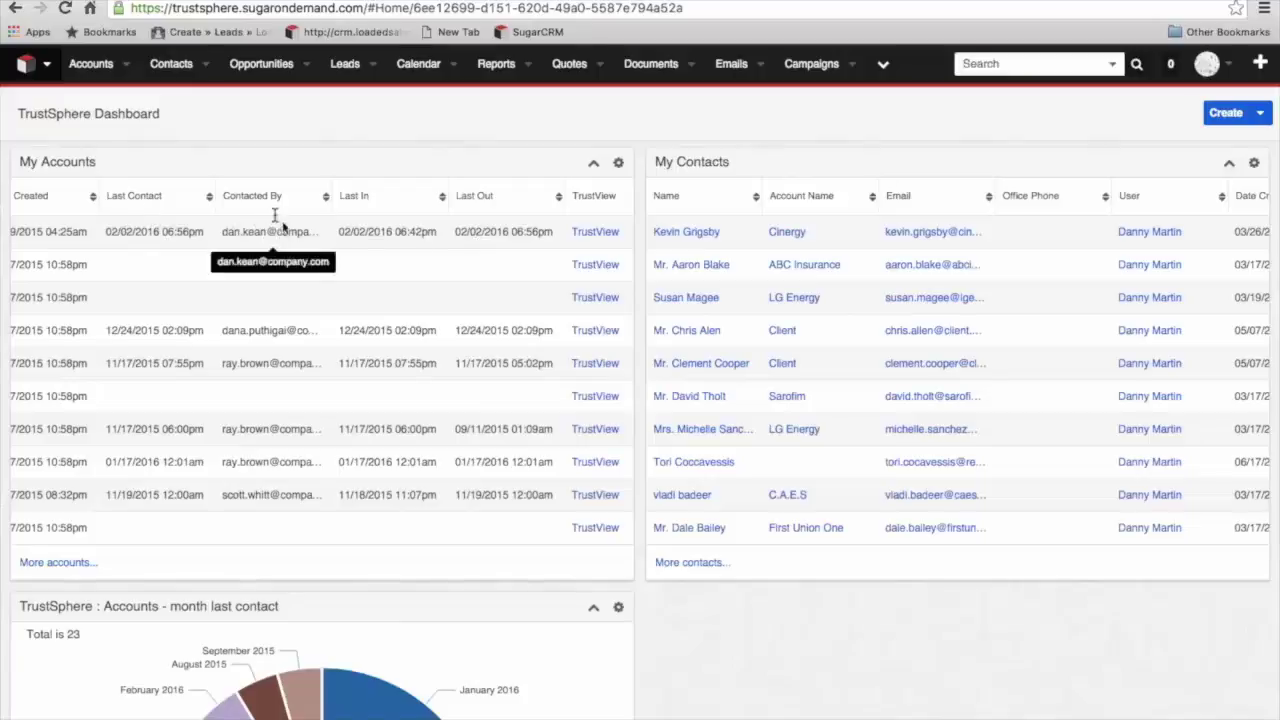
scroll(481, 231, "right", 3)
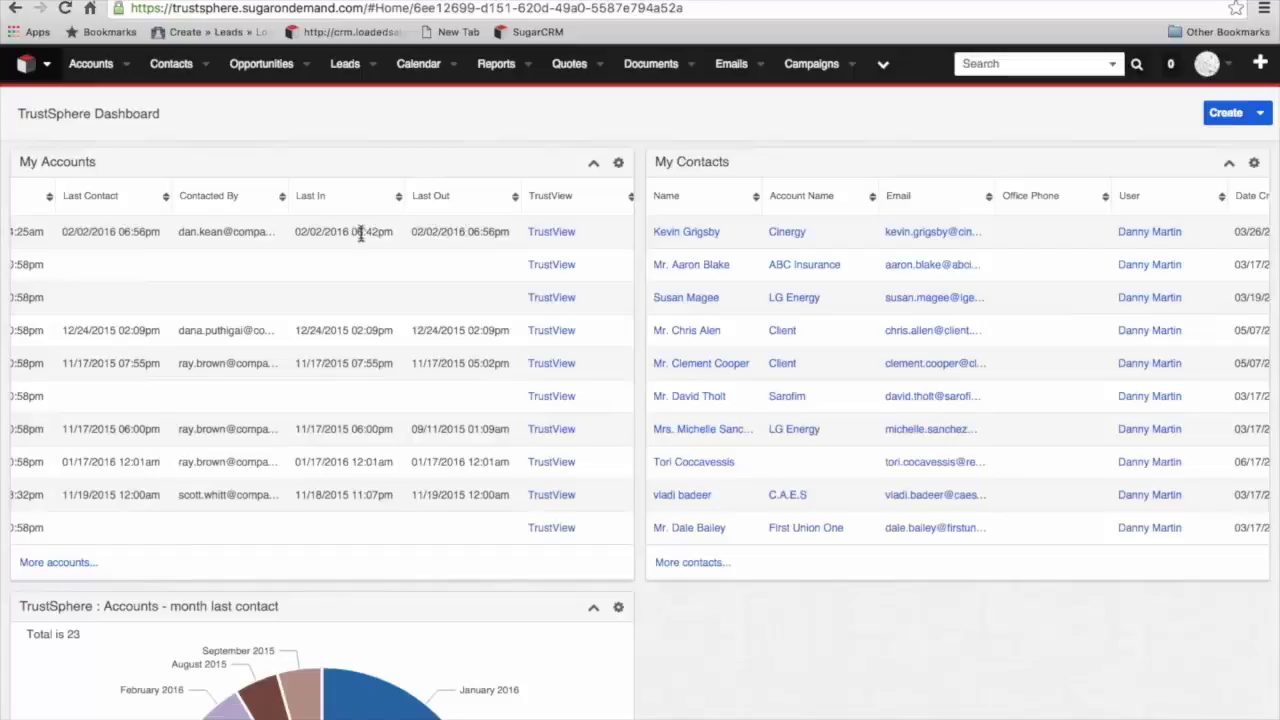
scroll(358, 240, "left", 5)
scroll(355, 251, "right", 3)
scroll(366, 251, "right", 2)
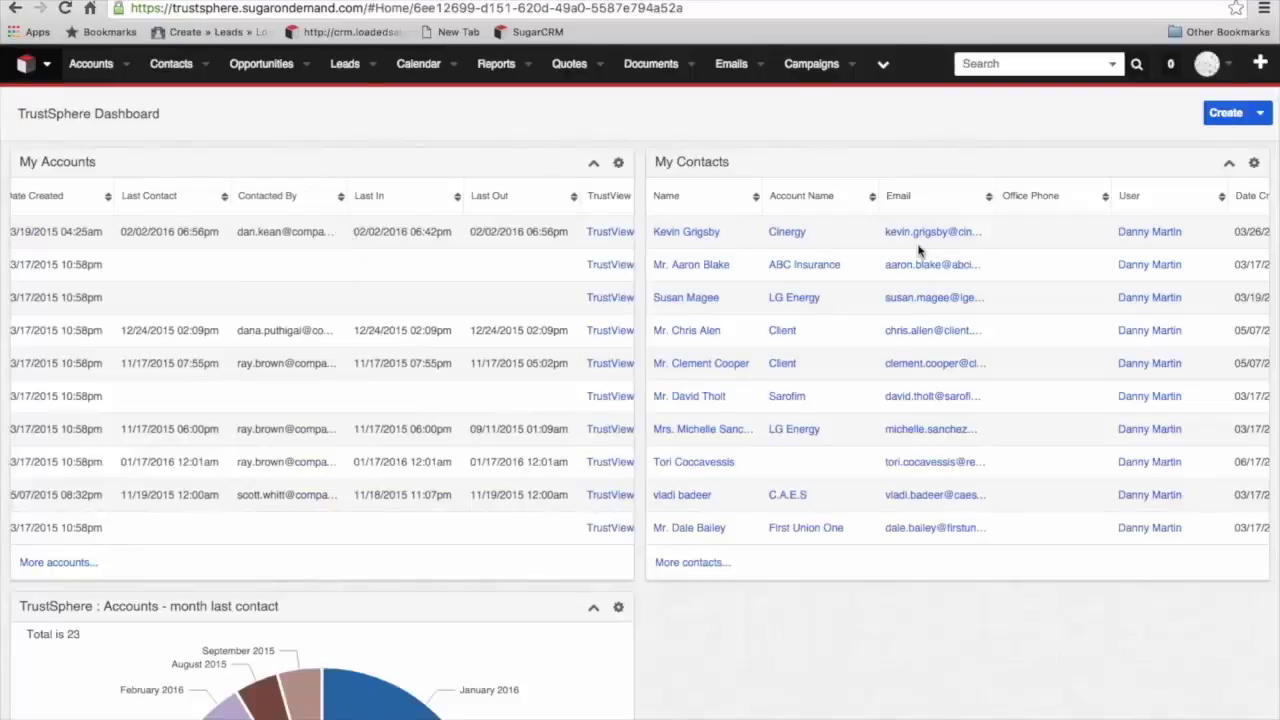
scroll(1006, 245, "right", 3)
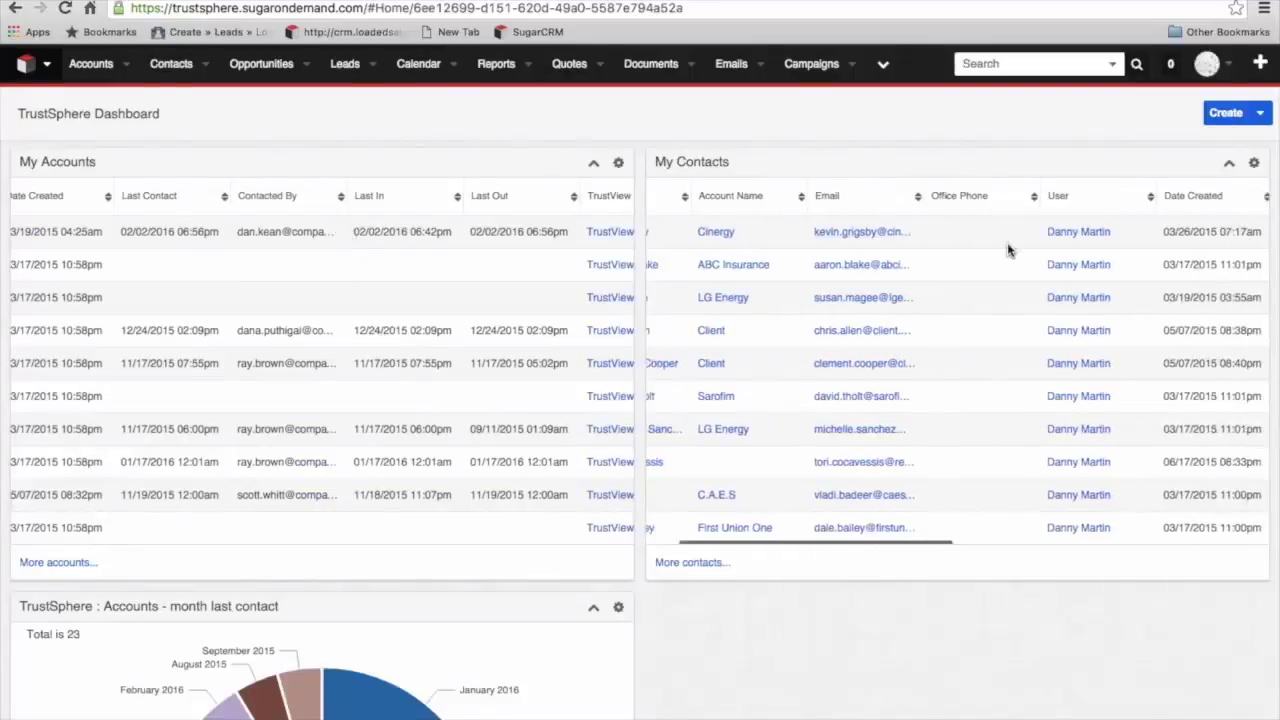
scroll(1006, 250, "right", 5)
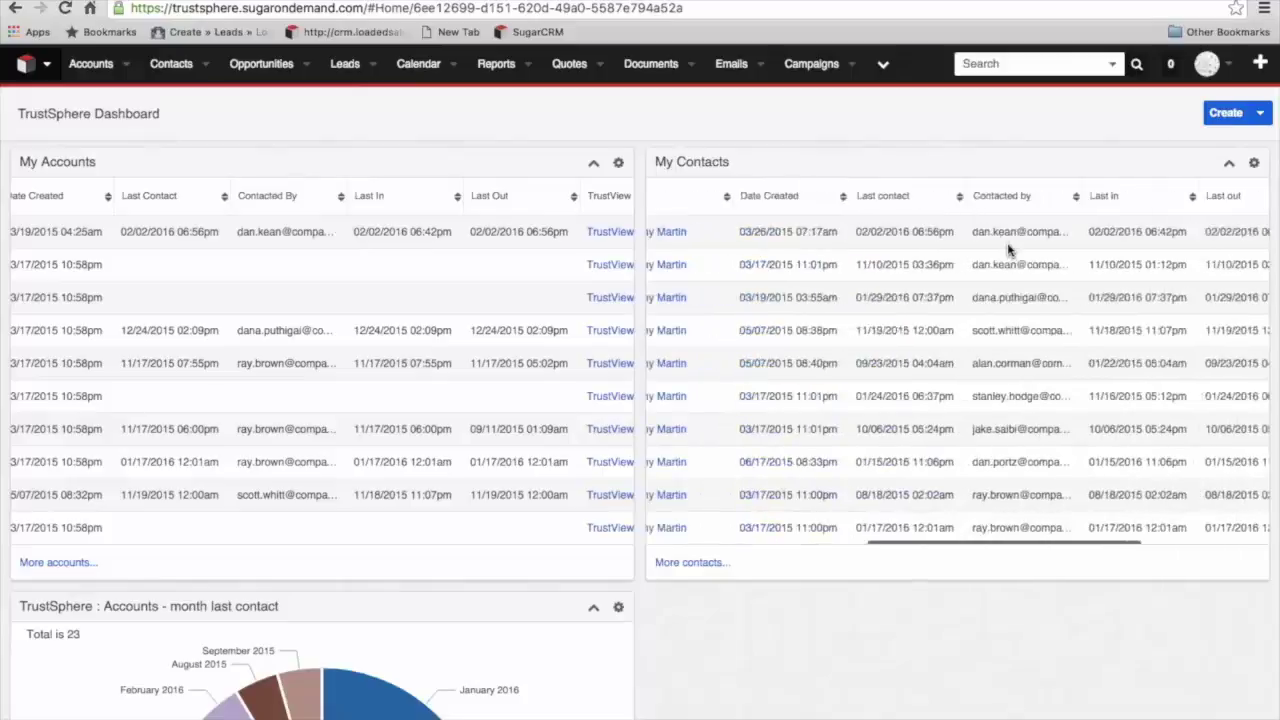
scroll(1000, 250, "right", 1)
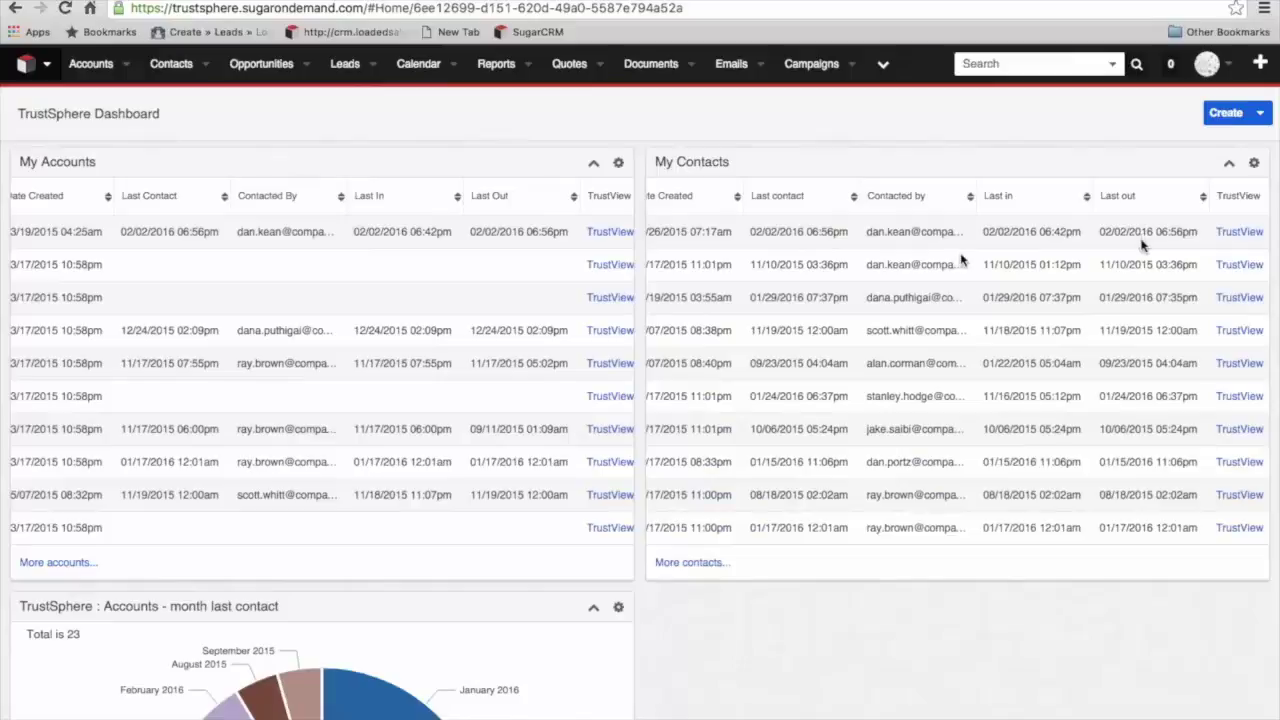
scroll(960, 260, "down", 5)
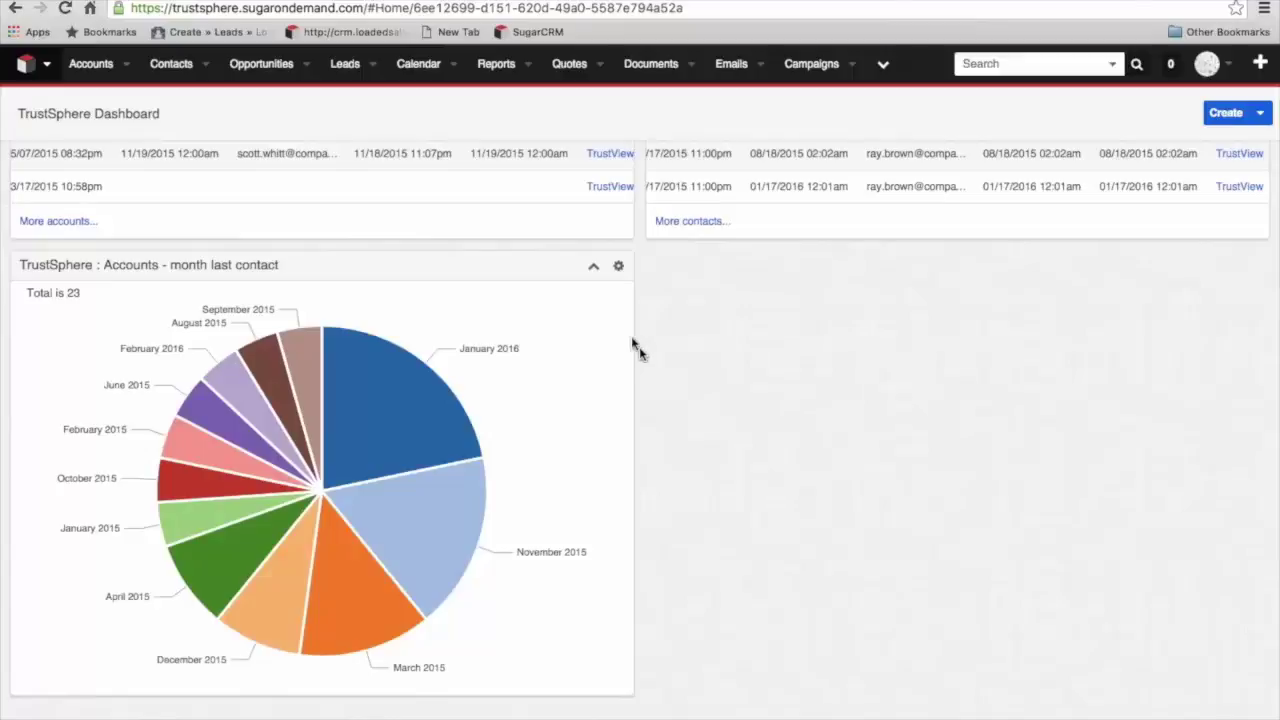
- Open the Accounts list and inspect the month-of-last-contact pie chart beside it
left_click(91, 64)
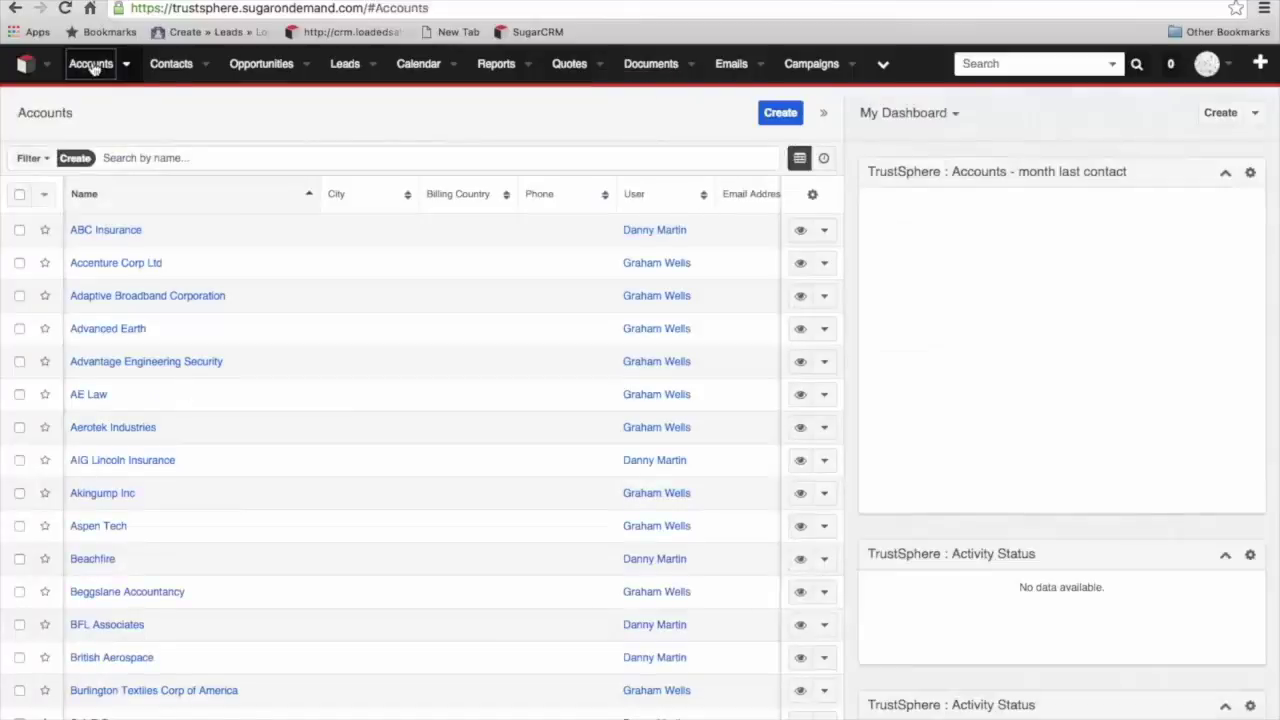
mouse_move(1103, 353)
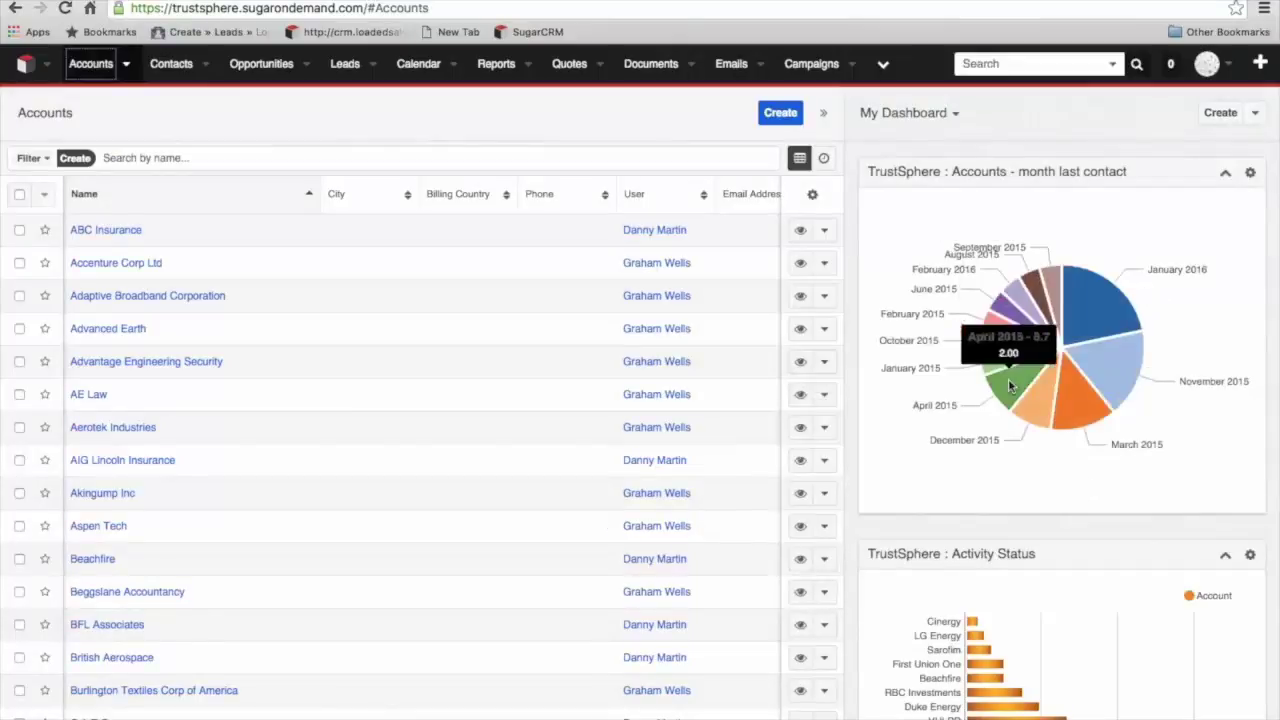
mouse_move(1048, 446)
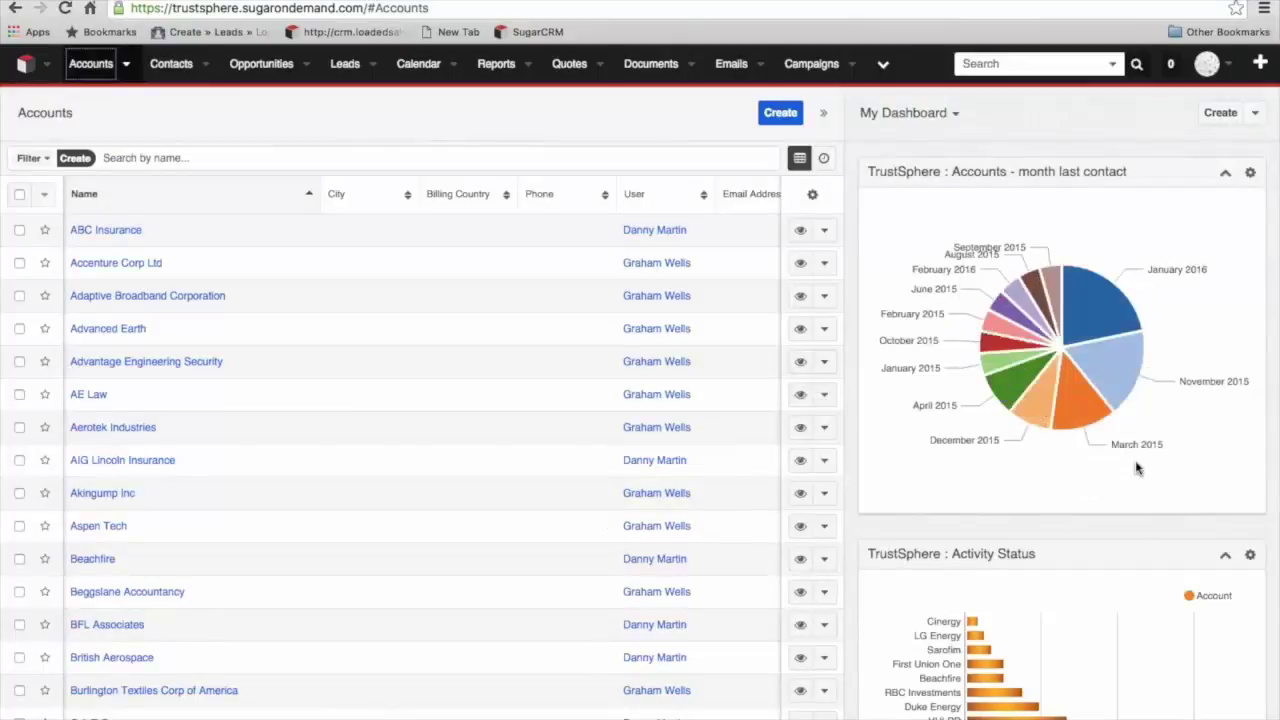
- Review the Activity Status chart: 15 accounts, 10 stopped, 2 inactive, 2 slowing, 1 active
scroll(1136, 468, "down", 3)
scroll(1136, 468, "down", 2)
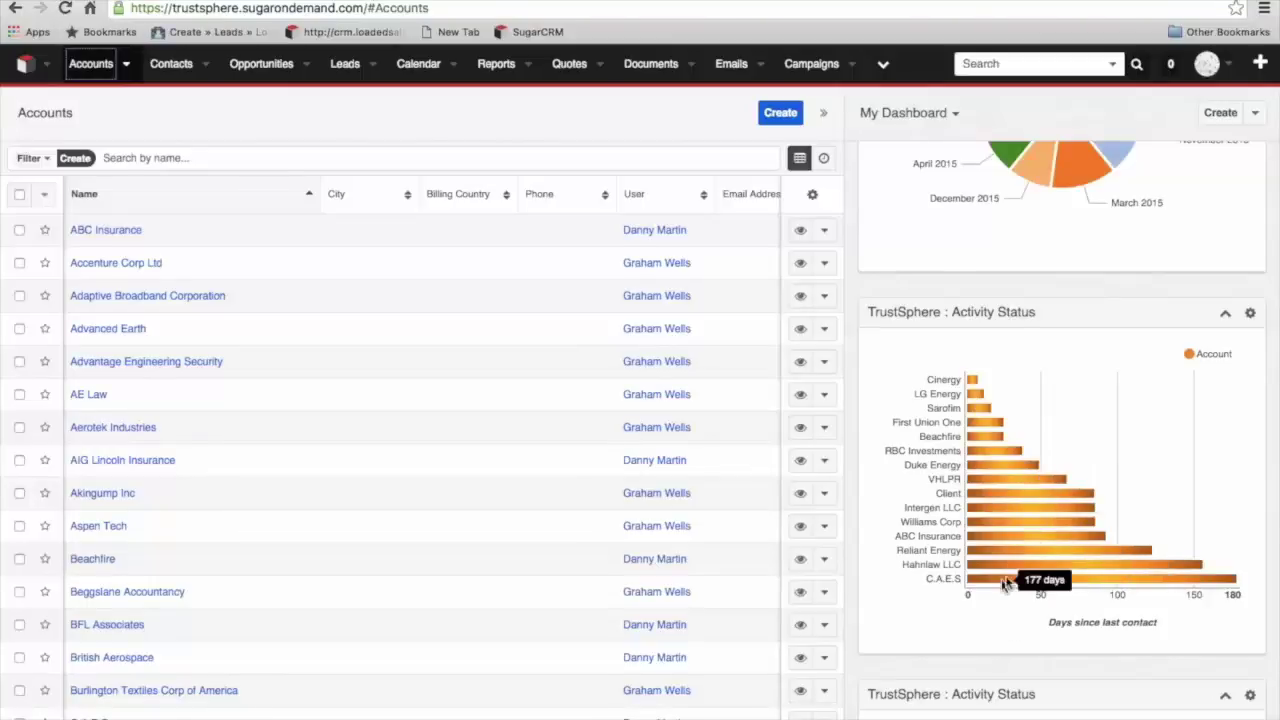
scroll(1040, 590, "down", 5)
scroll(1045, 583, "down", 4)
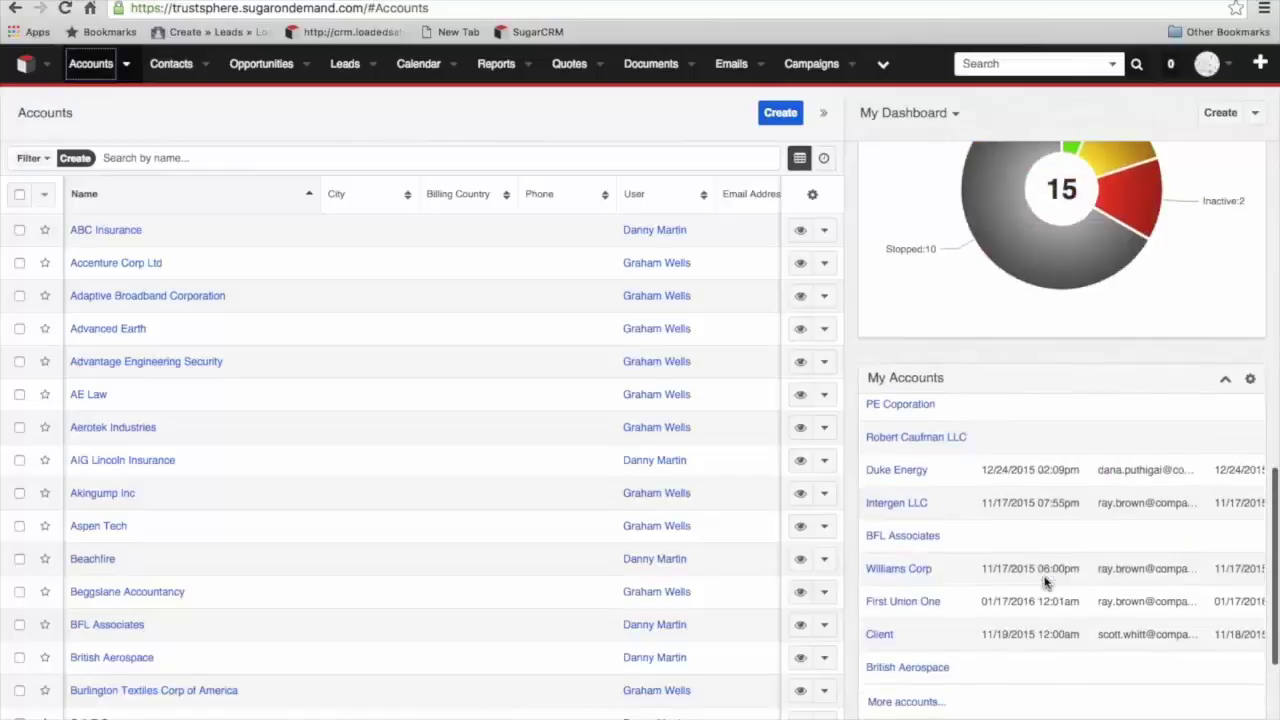
scroll(1045, 583, "up", 3)
scroll(1045, 583, "up", 1)
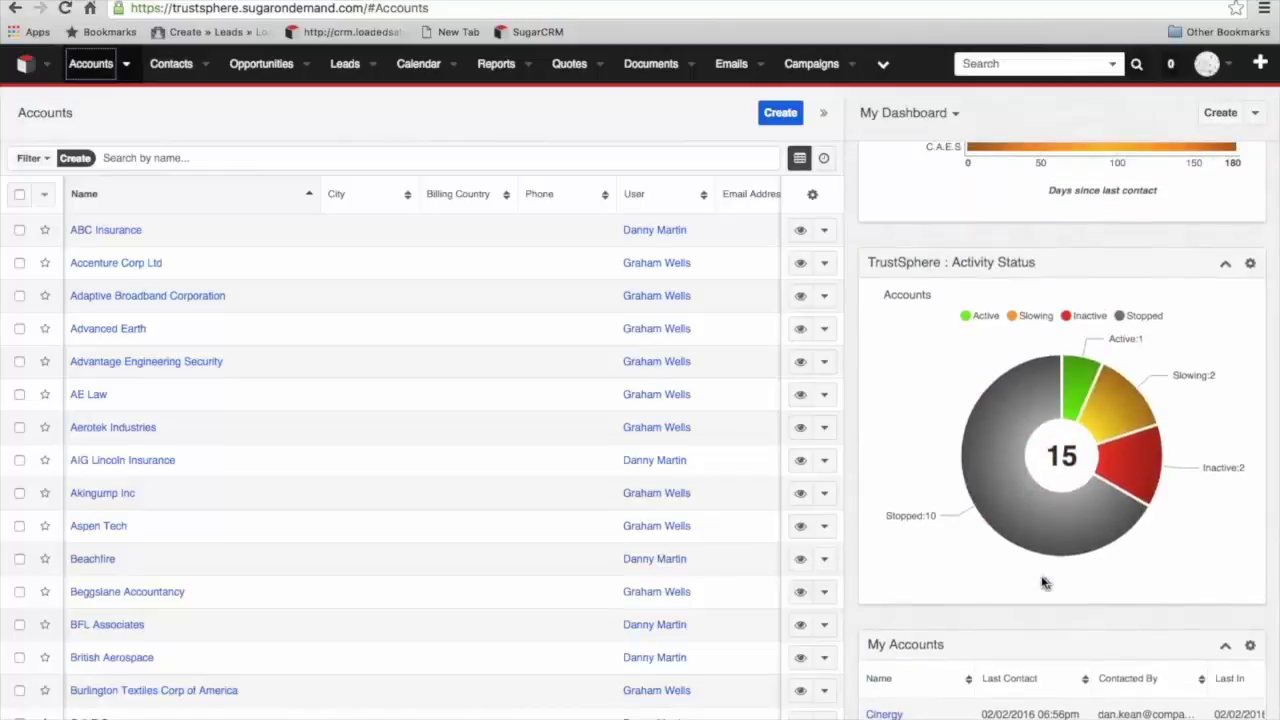
- Search the accounts for 'lg' and open the LG Energy account record
left_click(185, 158)
type("lg")
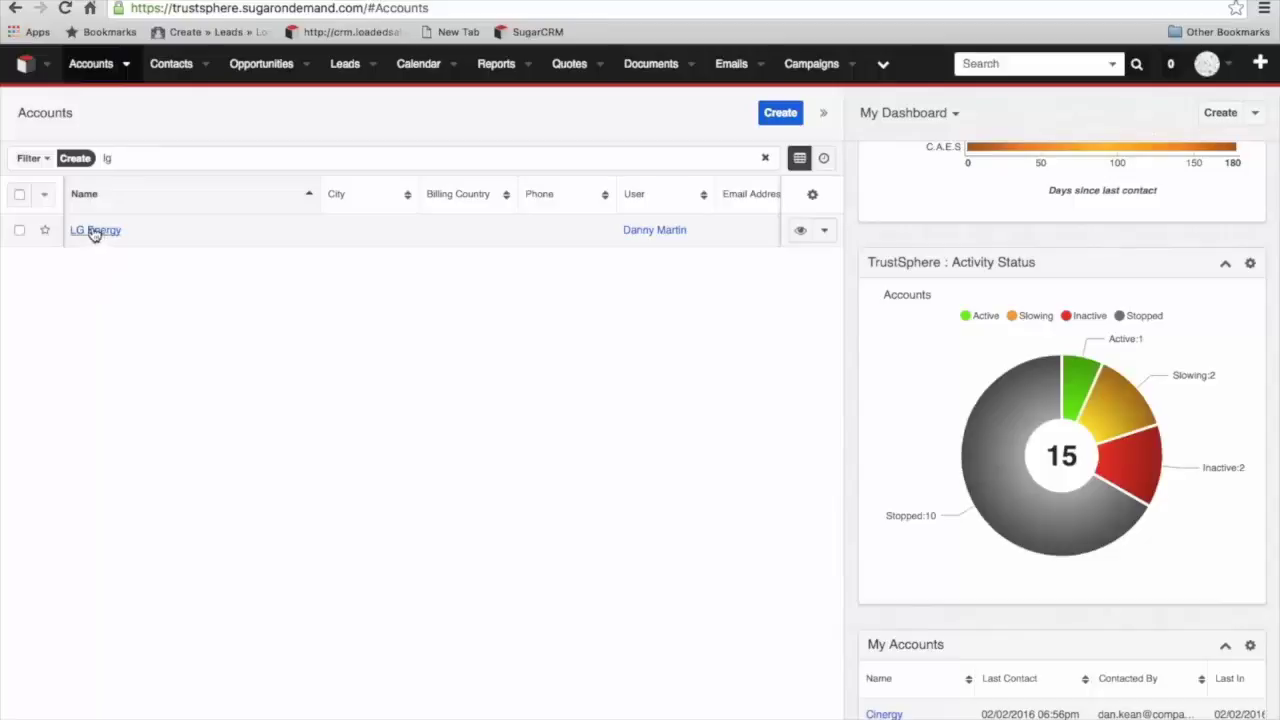
left_click(95, 231)
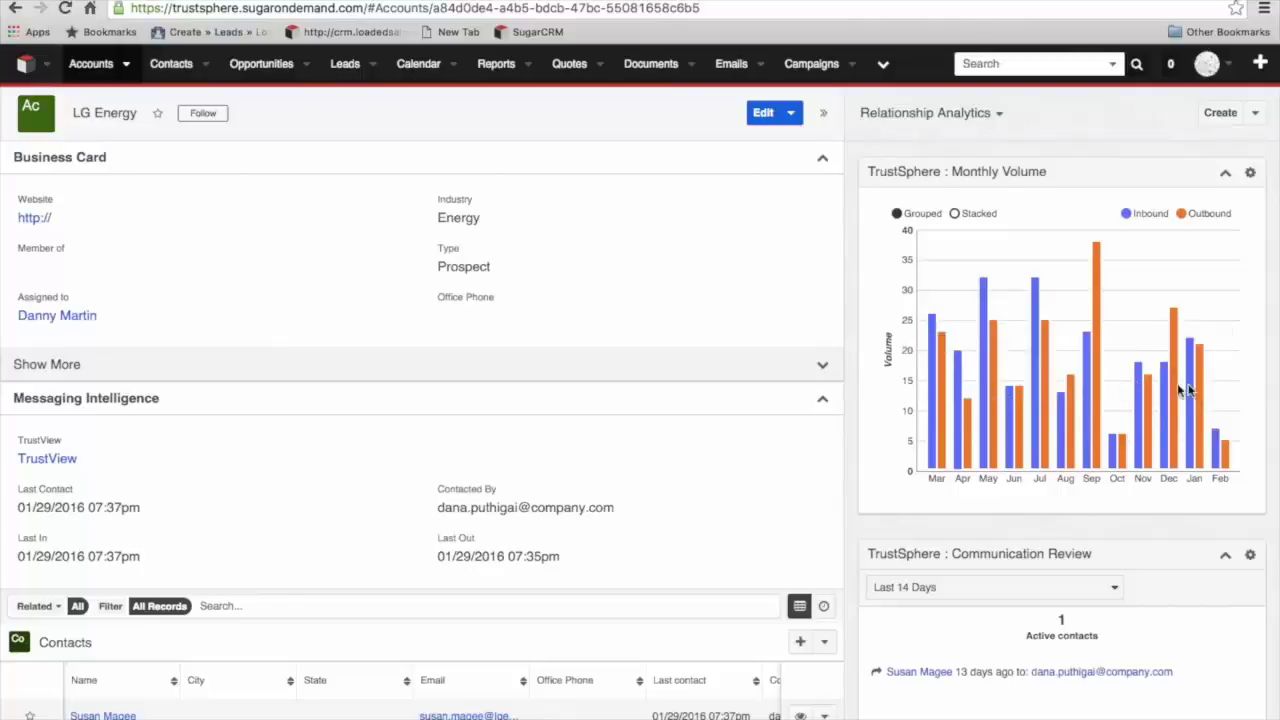
- Set LG Energy's Communication Review period to Last 30 Days, showing 3 active contacts
scroll(1180, 390, "down", 5)
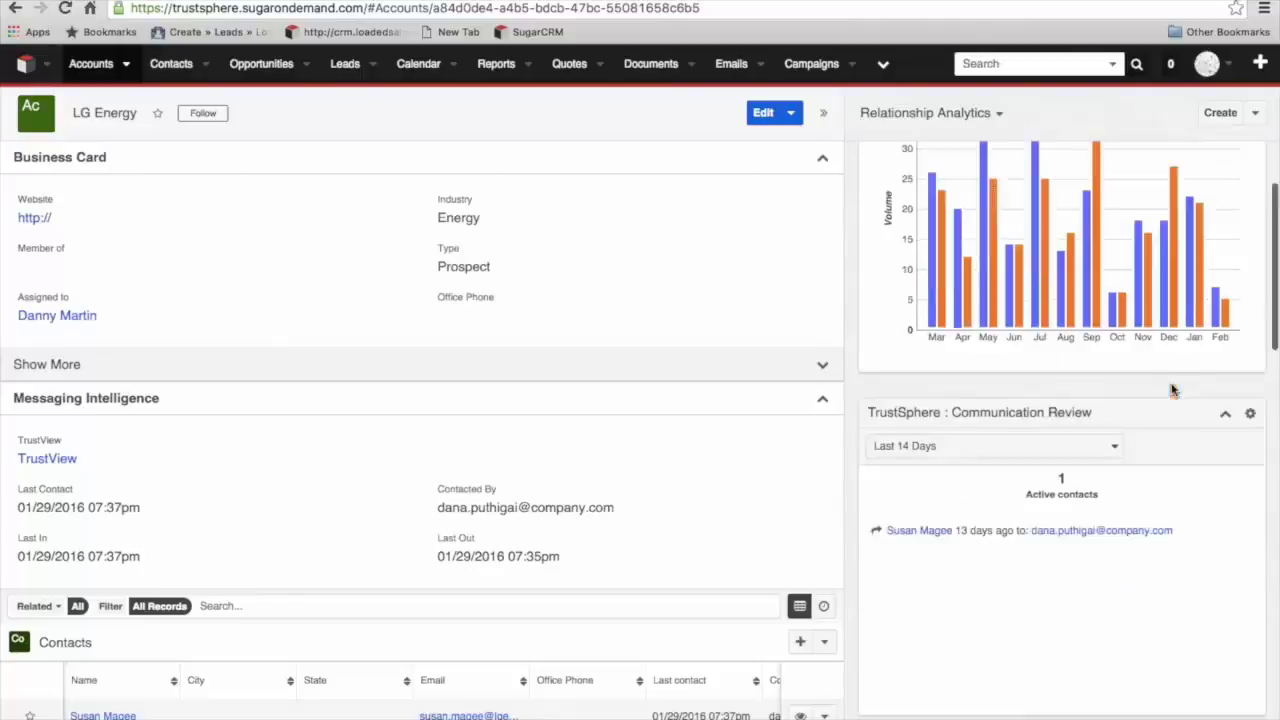
scroll(1172, 388, "down", 2)
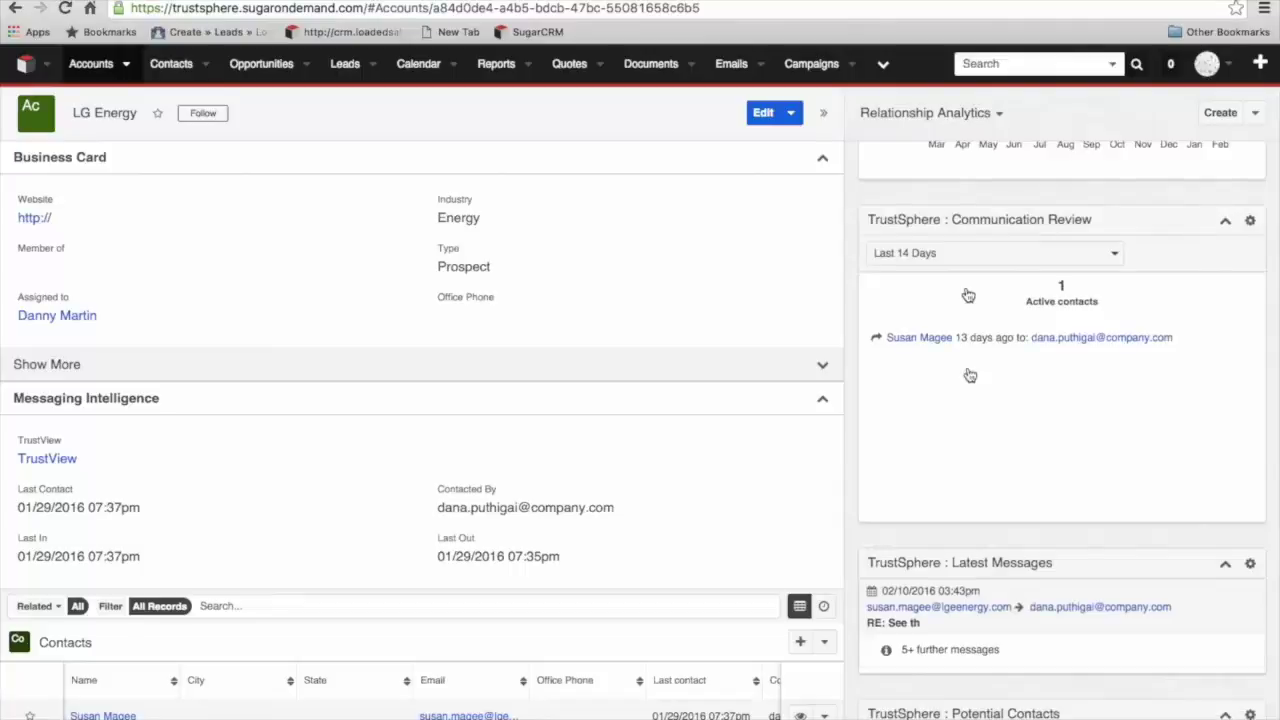
left_click(933, 254)
left_click(921, 340)
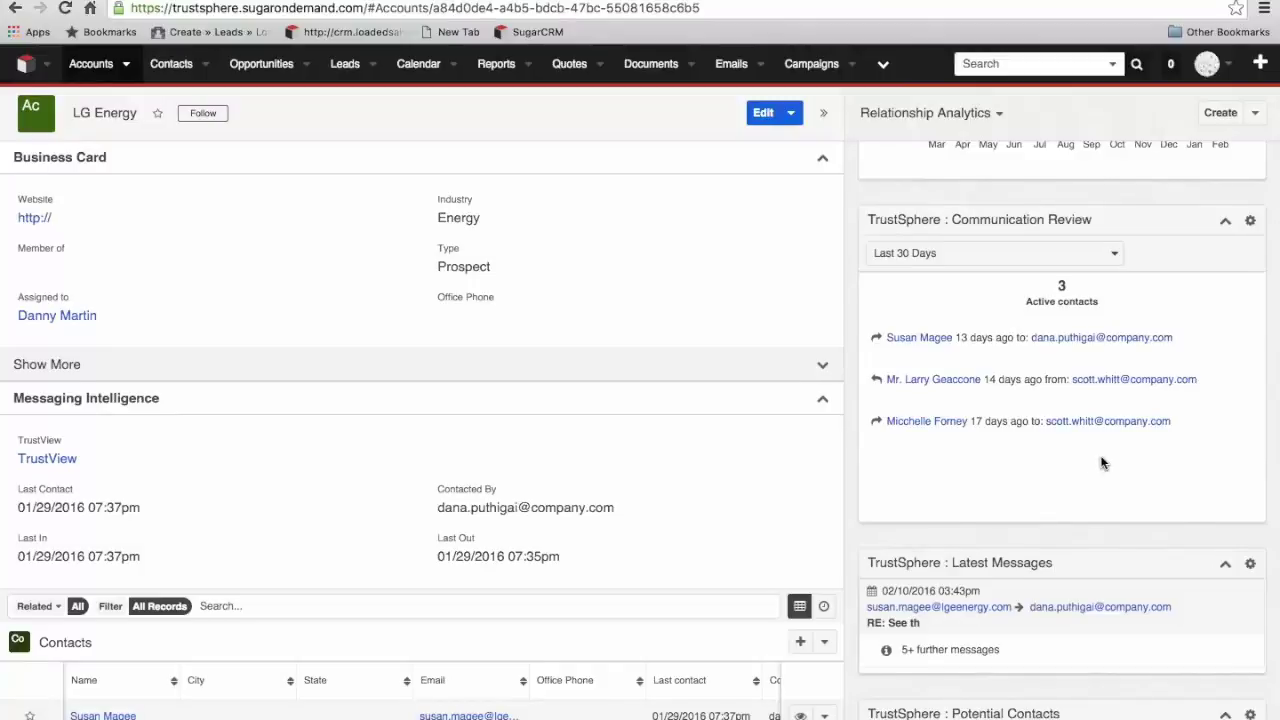
scroll(1102, 463, "down", 5)
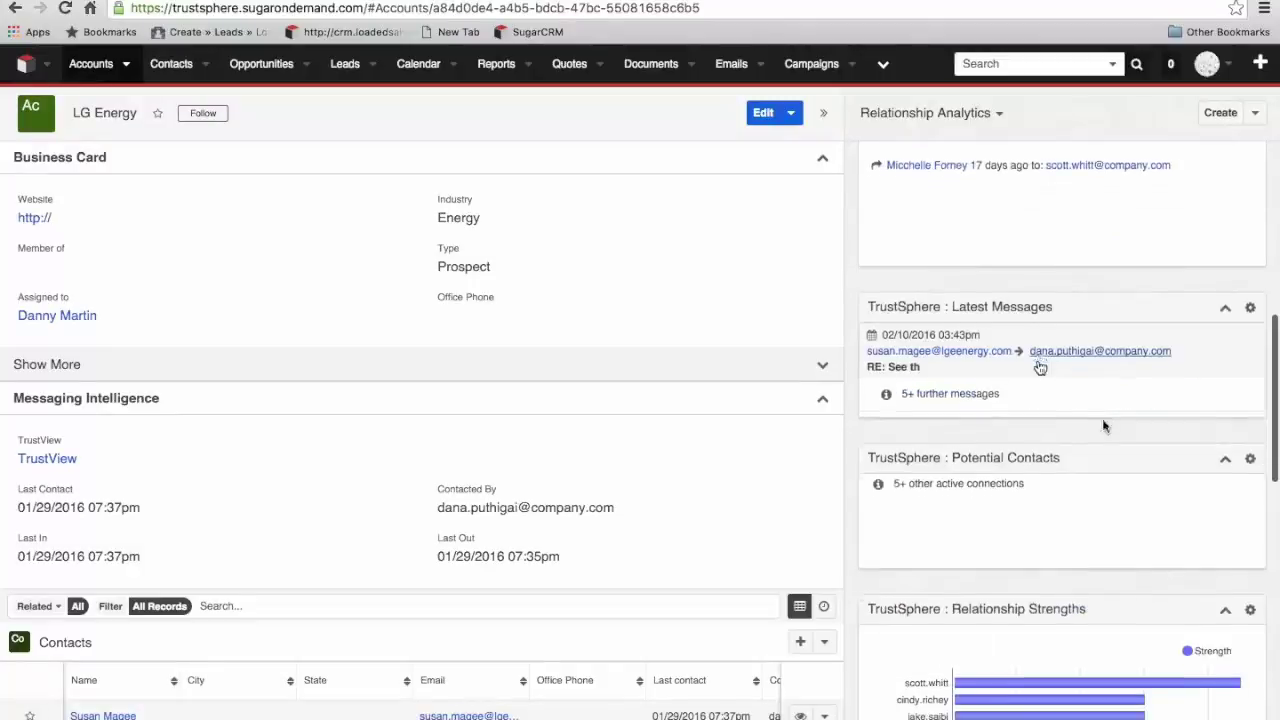
- List LG Energy's 5+ further latest messages and scroll on to the Relationship Strengths chart
left_click(887, 396)
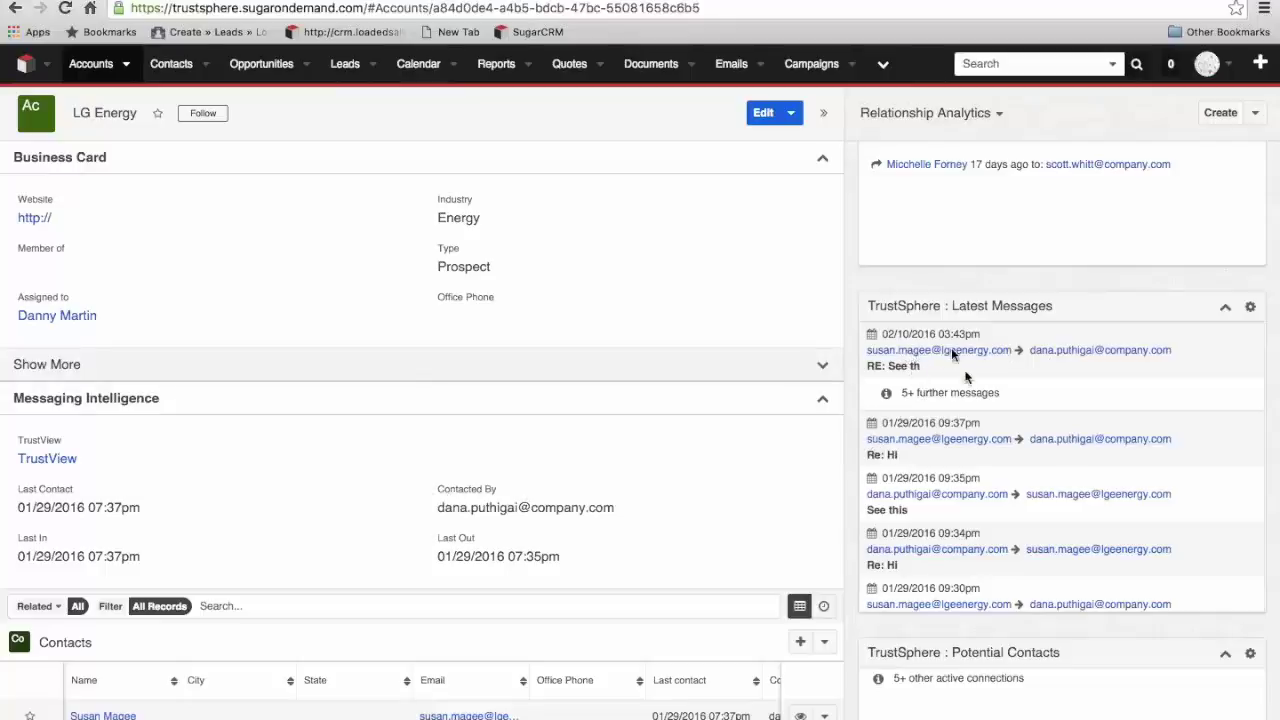
scroll(1073, 474, "down", 1)
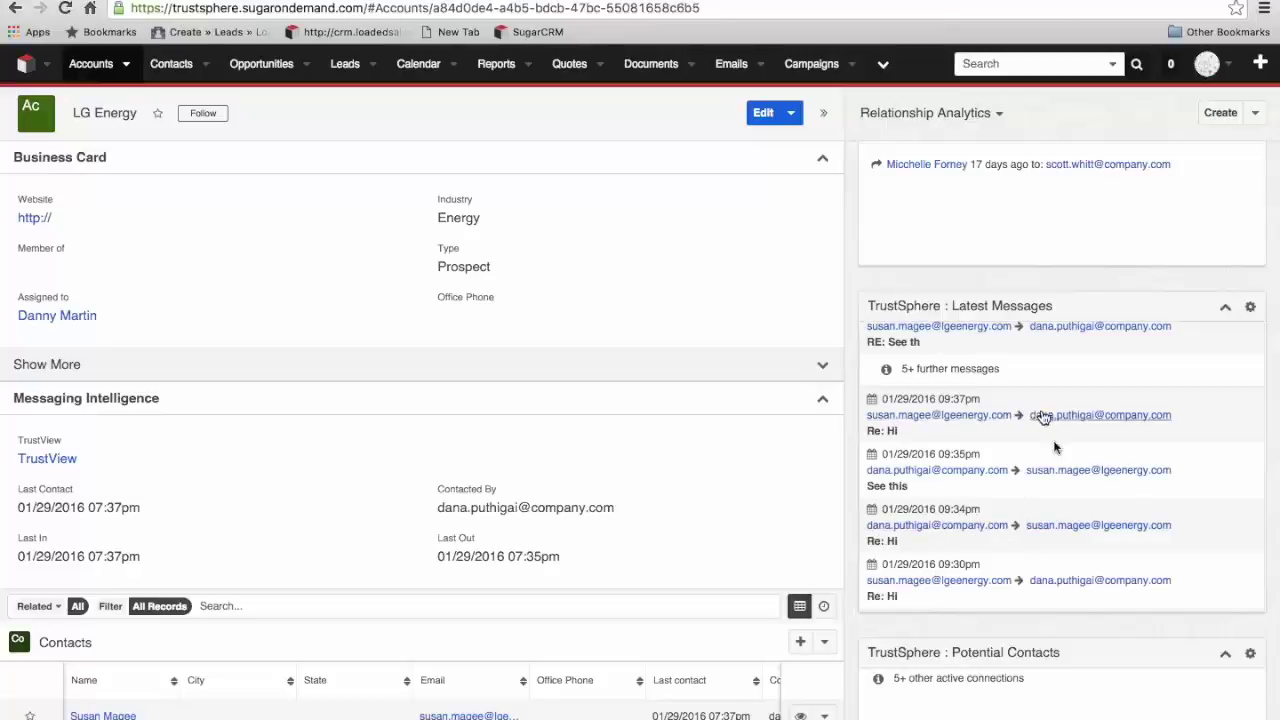
scroll(1062, 442, "down", 1)
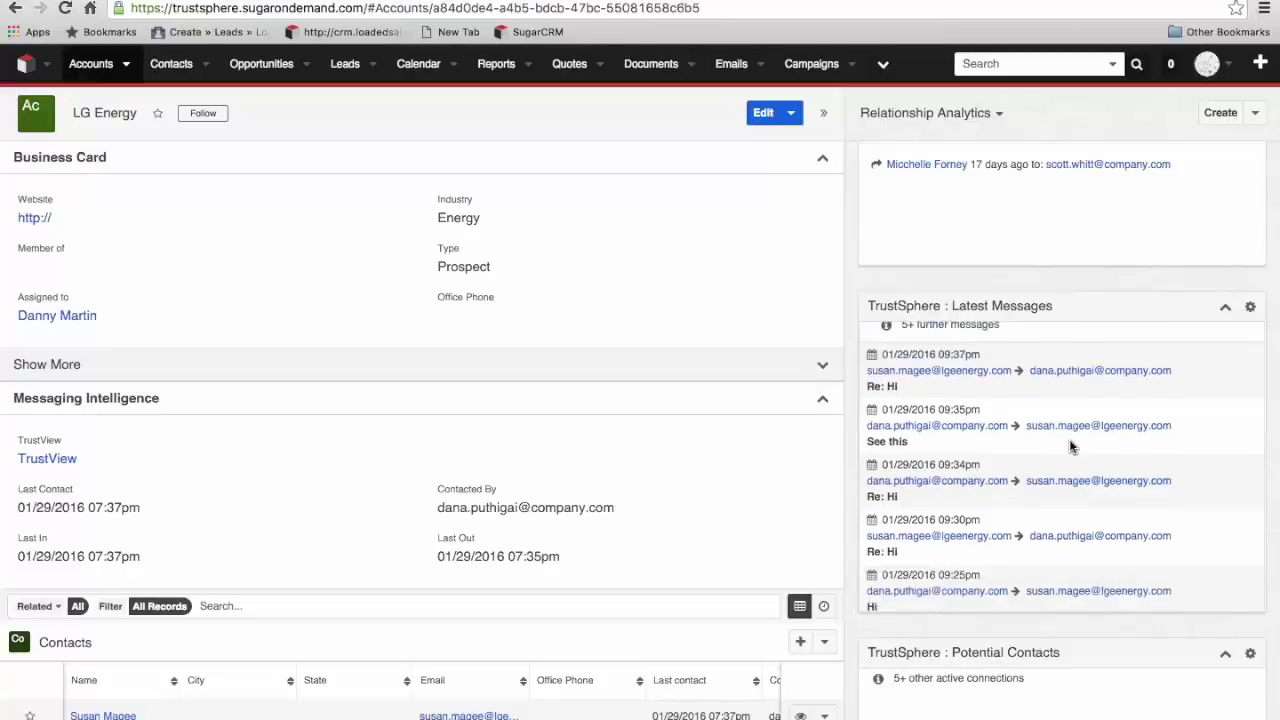
scroll(1071, 447, "down", 5)
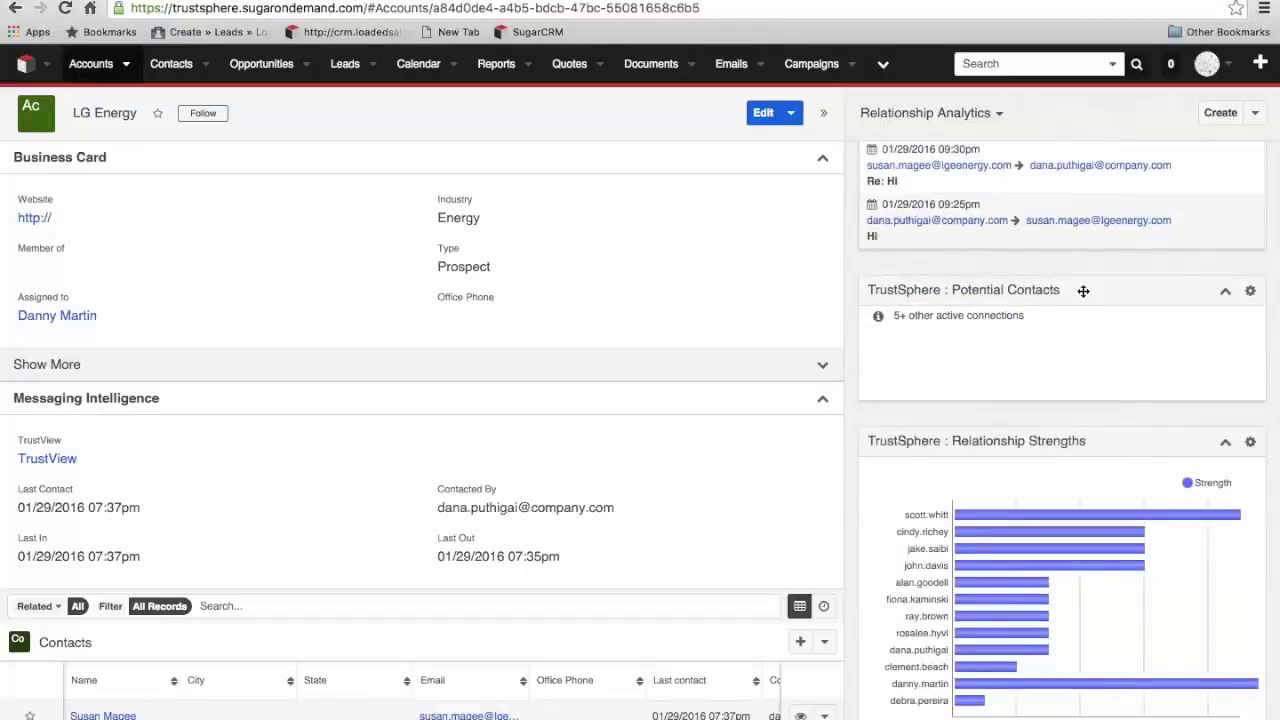
- List LG Energy's five other active connections, four at TrustScore 9 and one at 8
left_click(878, 318)
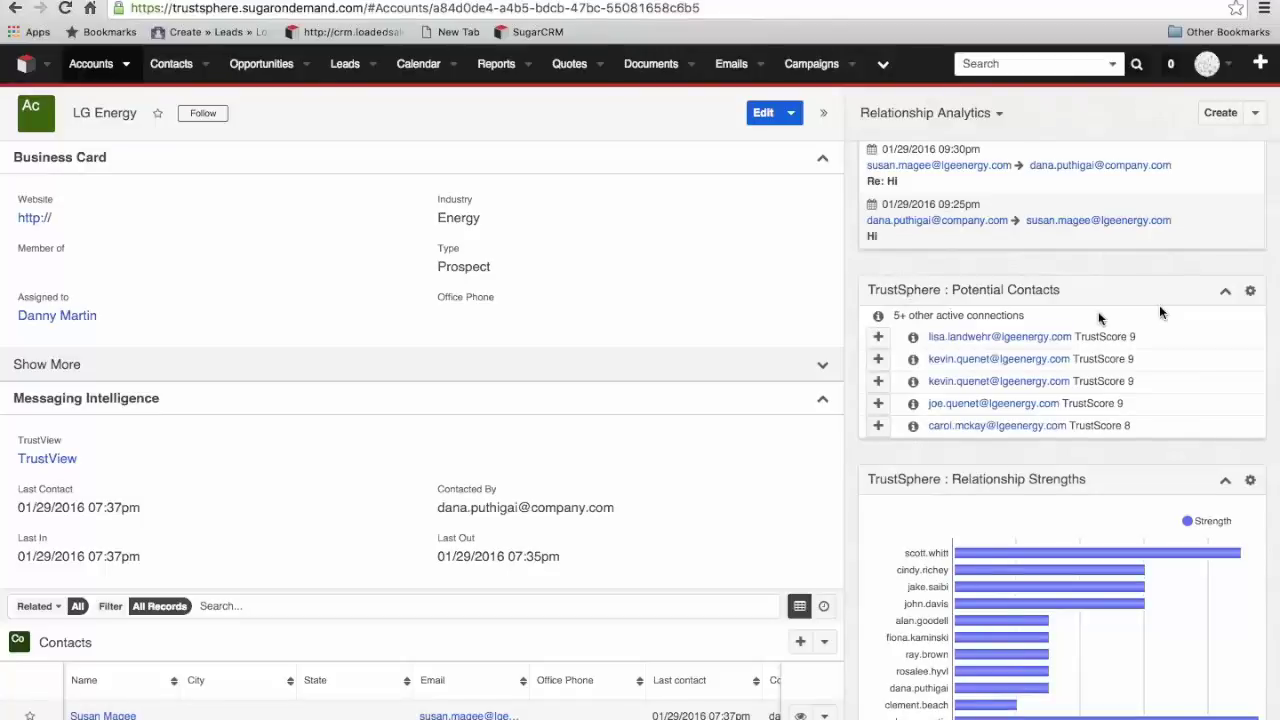
scroll(110, 444, "down", 5)
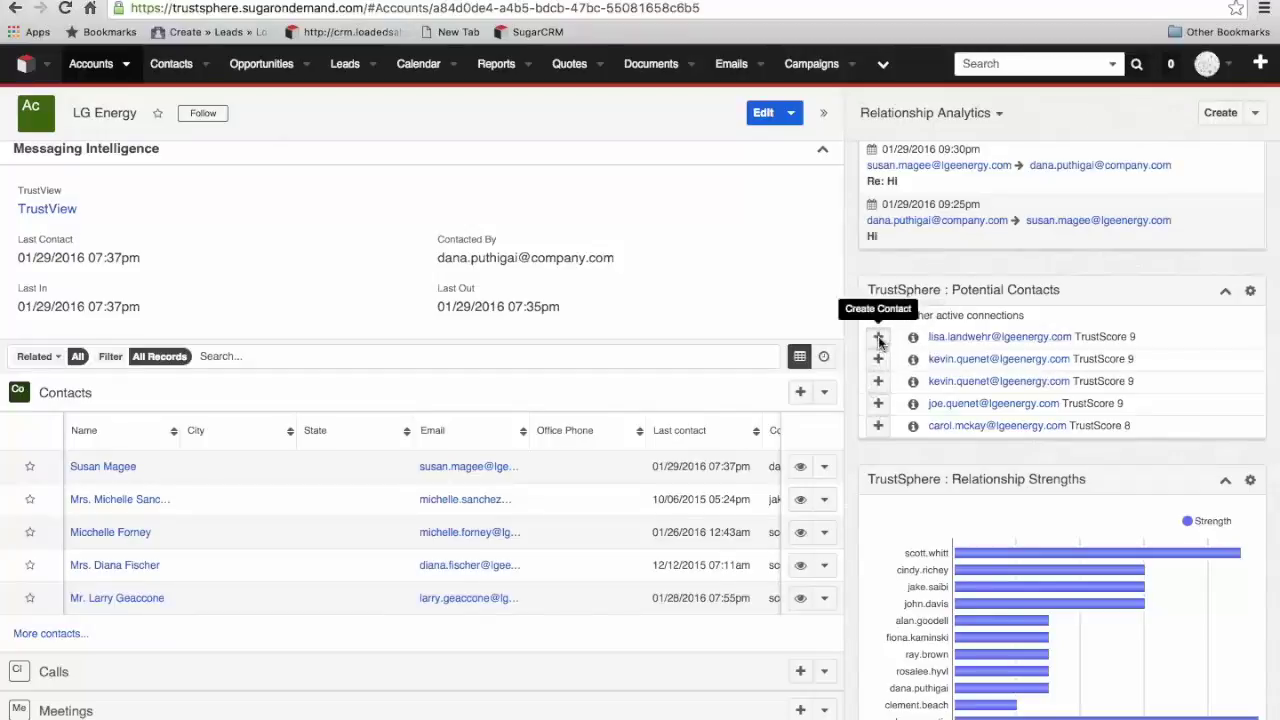
- Start a contact from the first potential connection, select its prefilled e-mail, then cancel unsaved
left_click(878, 338)
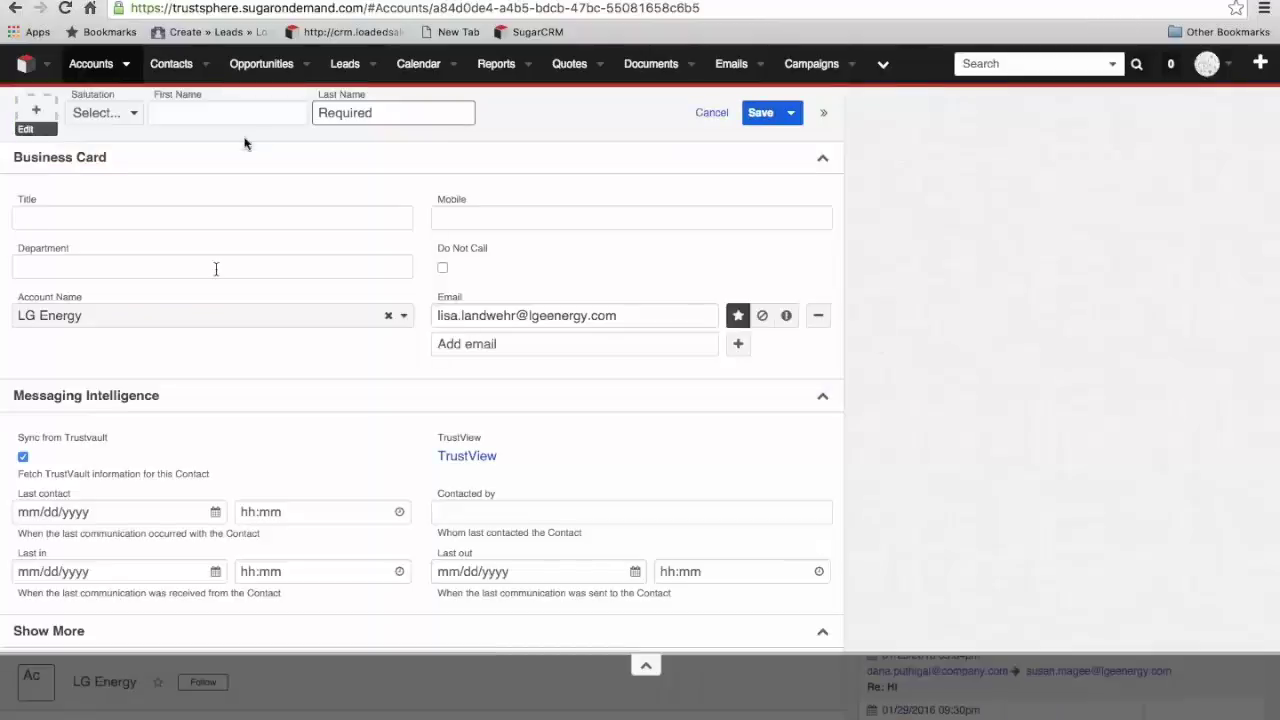
left_click_drag(623, 316, 436, 316)
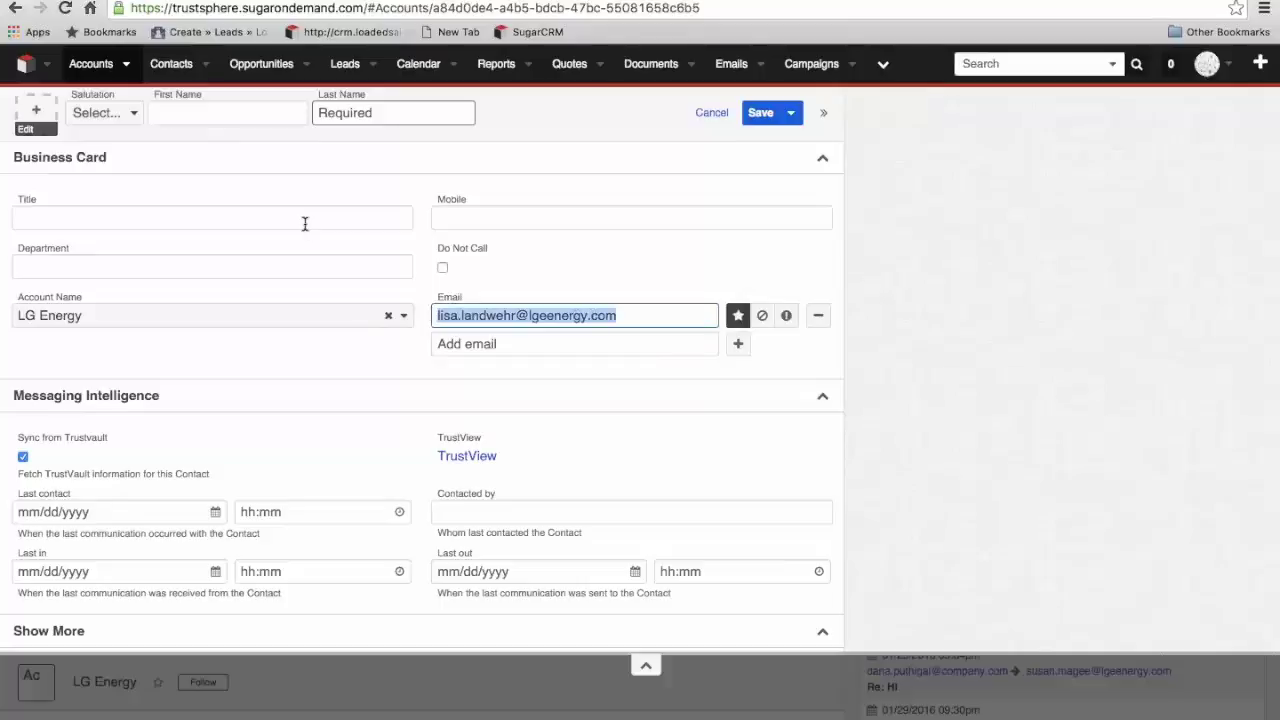
left_click(711, 114)
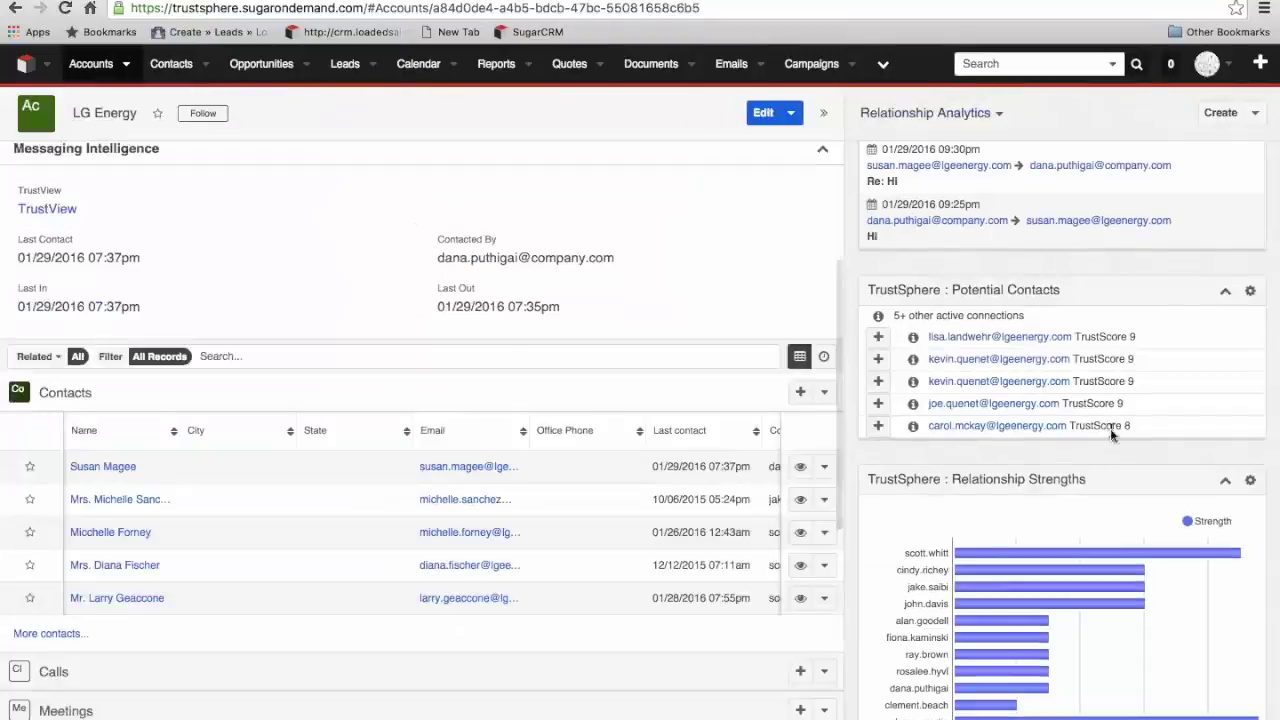
scroll(1140, 428, "down", 5)
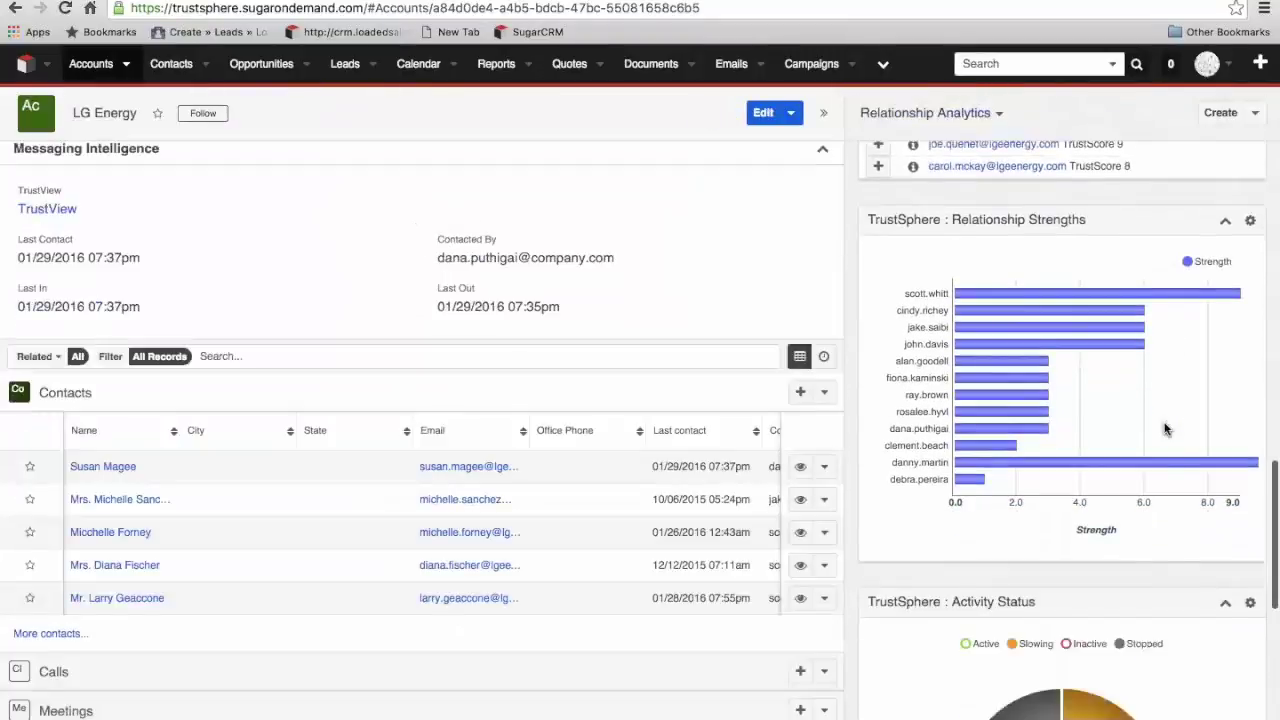
scroll(1163, 424, "up", 5)
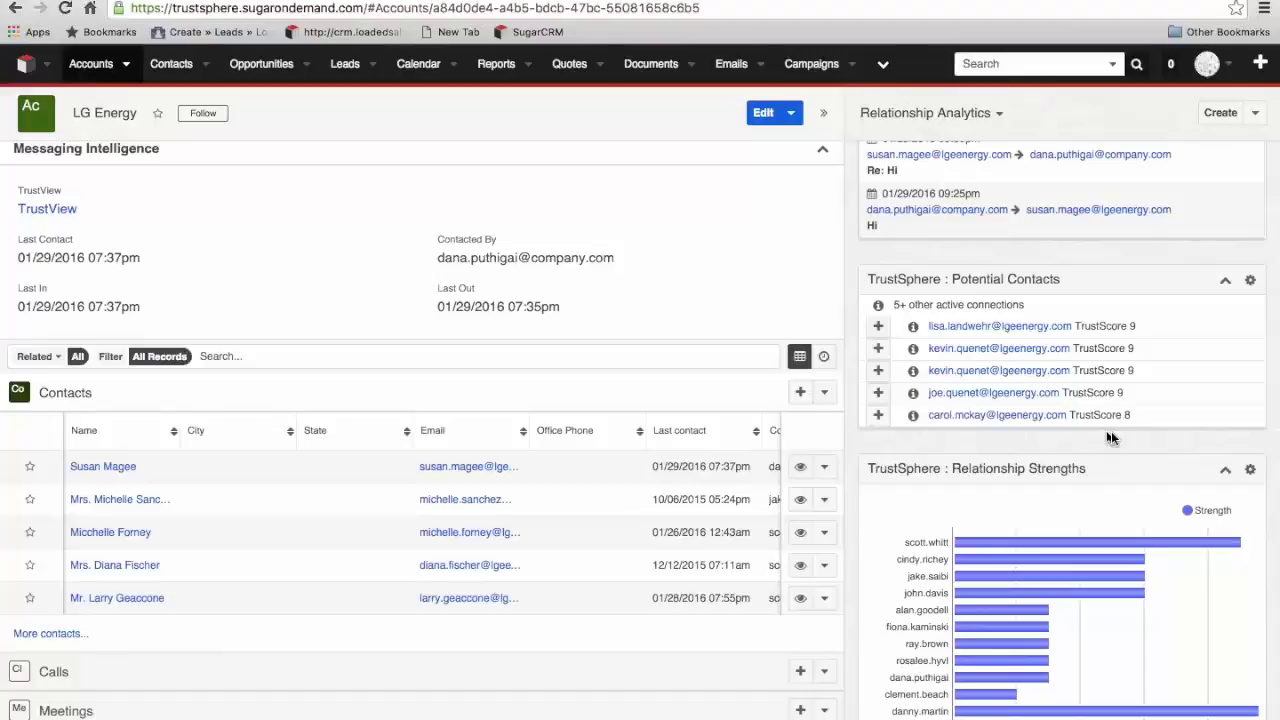
scroll(1110, 437, "down", 4)
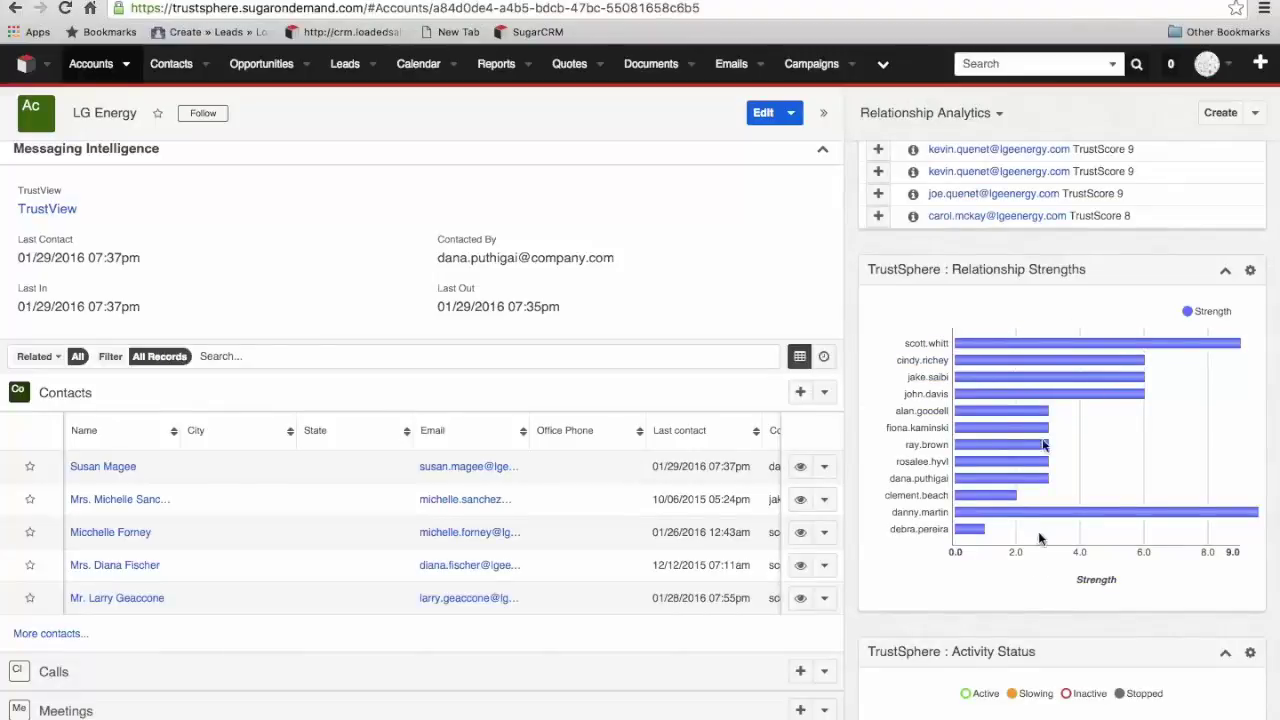
mouse_move(1053, 412)
scroll(1043, 585, "down", 5)
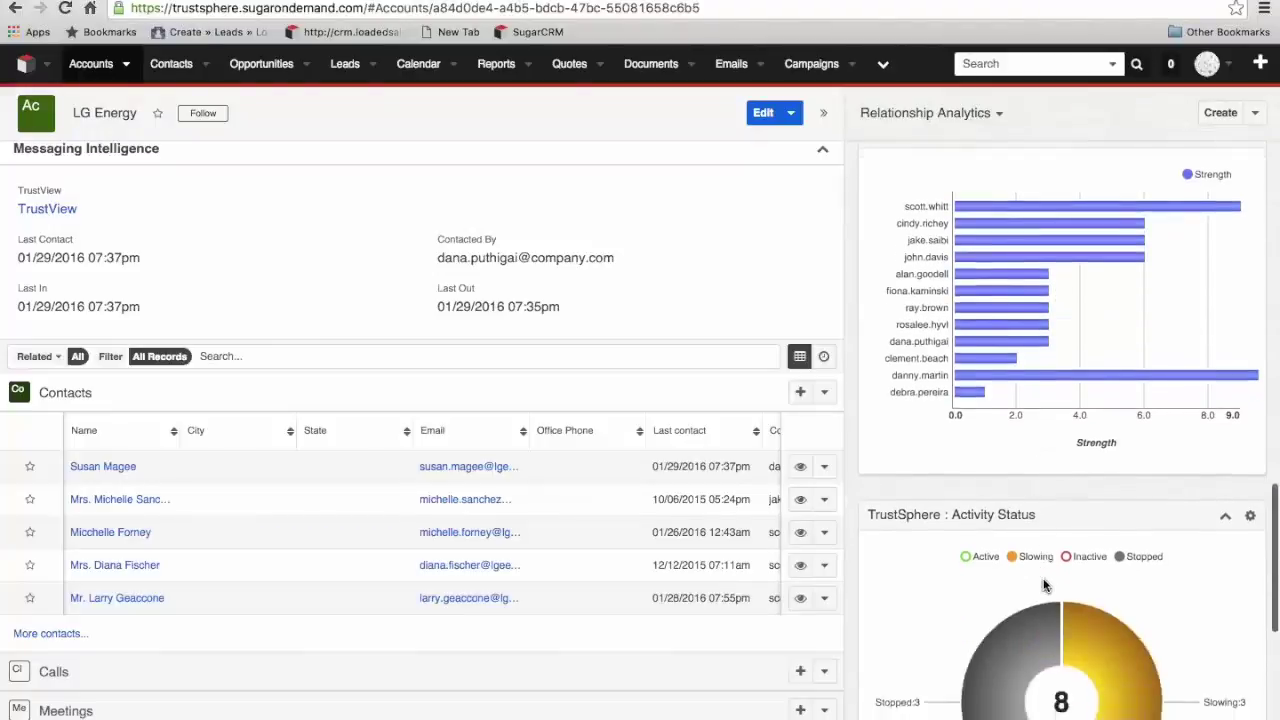
mouse_move(1002, 529)
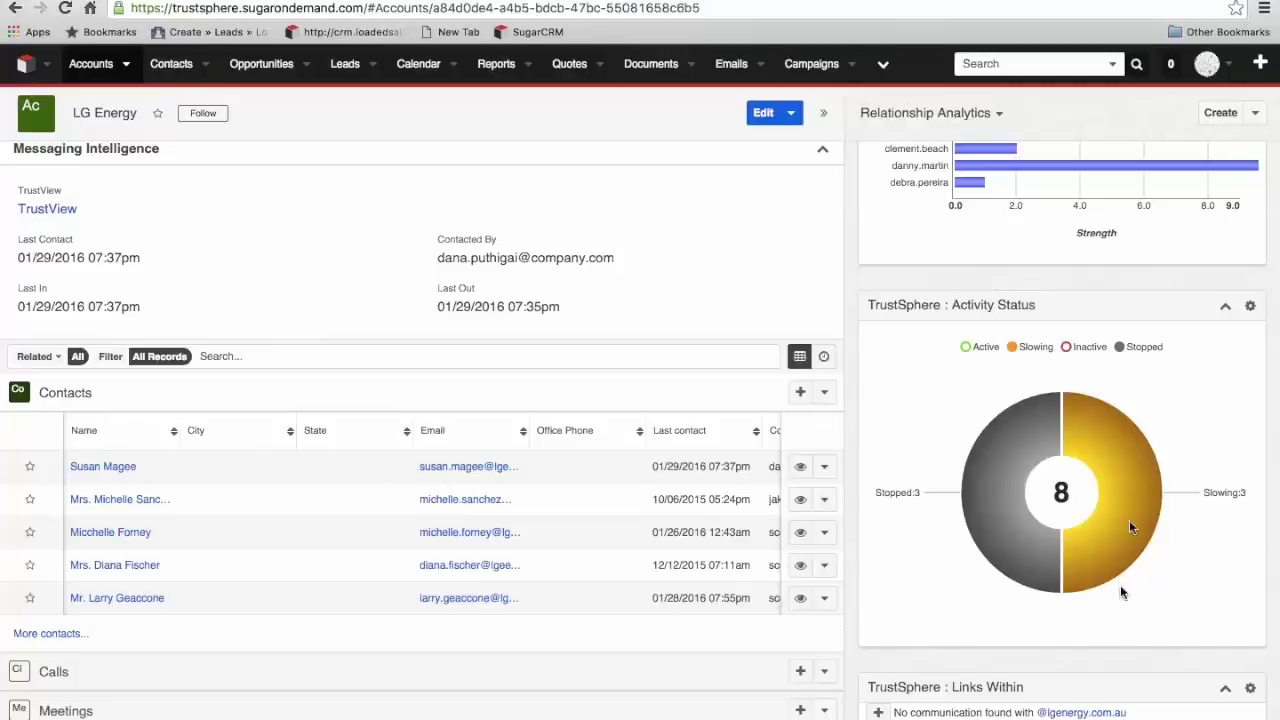
mouse_move(1129, 528)
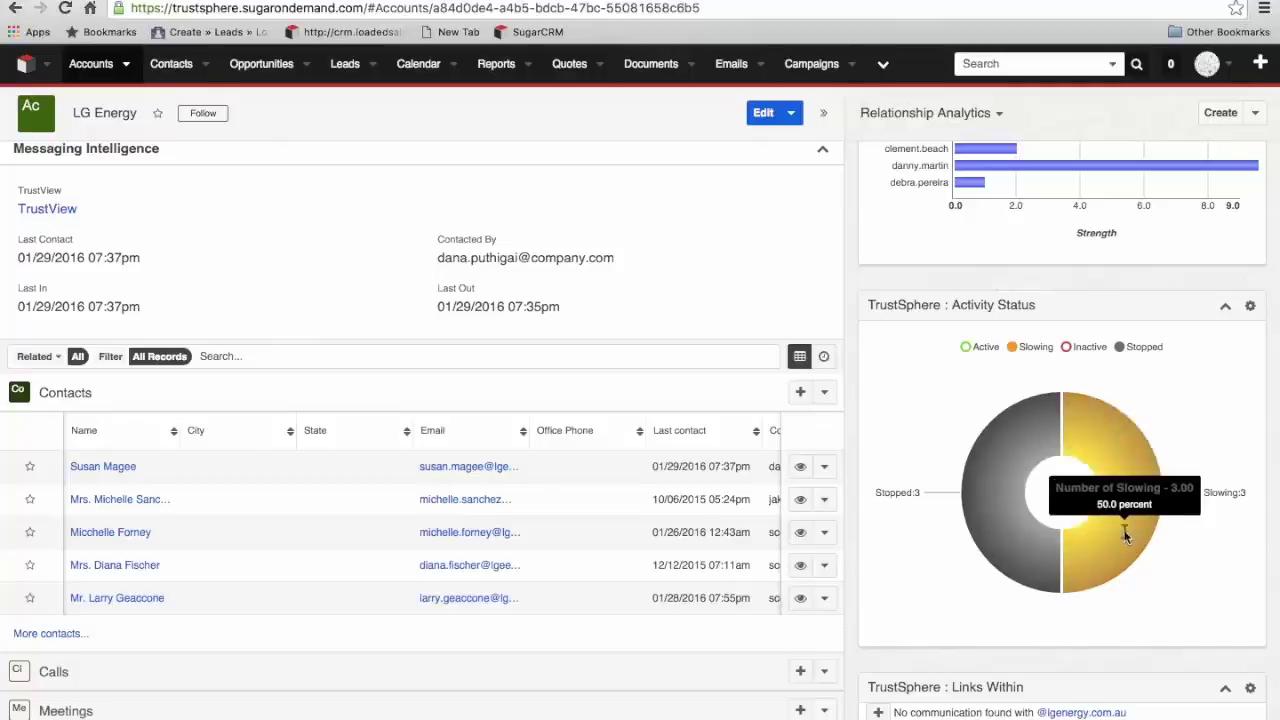
mouse_move(998, 490)
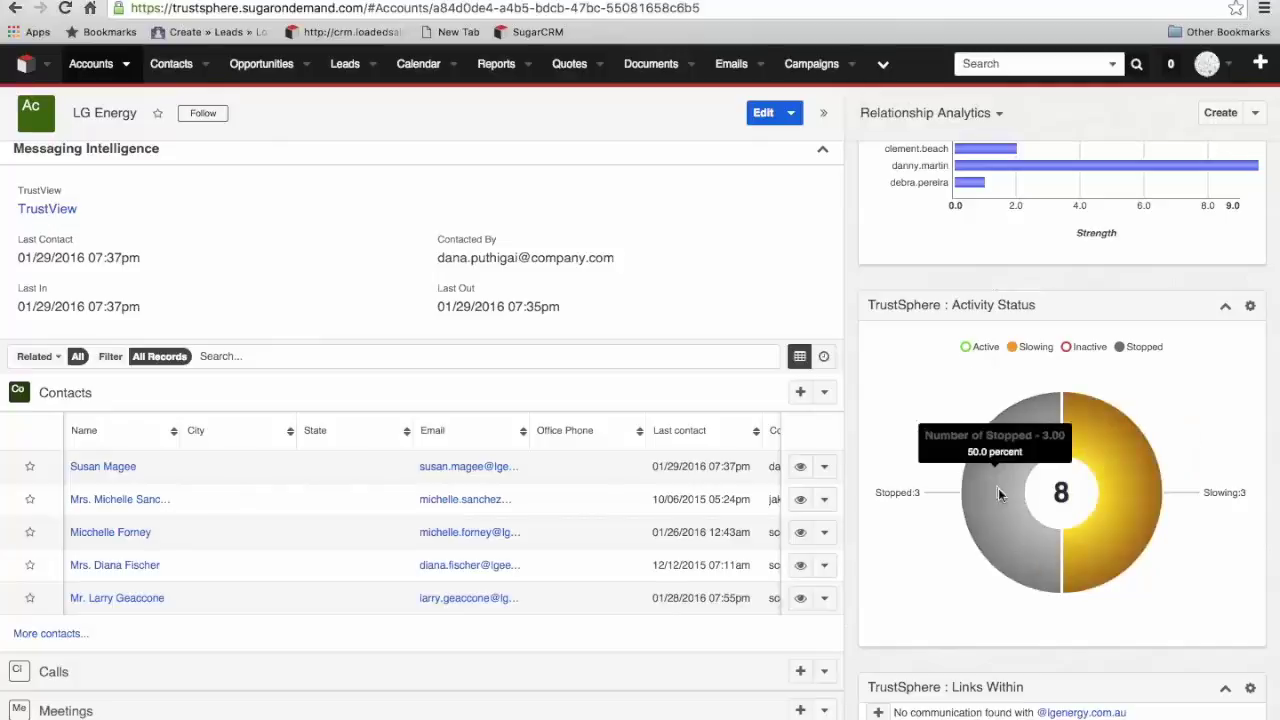
mouse_move(1118, 442)
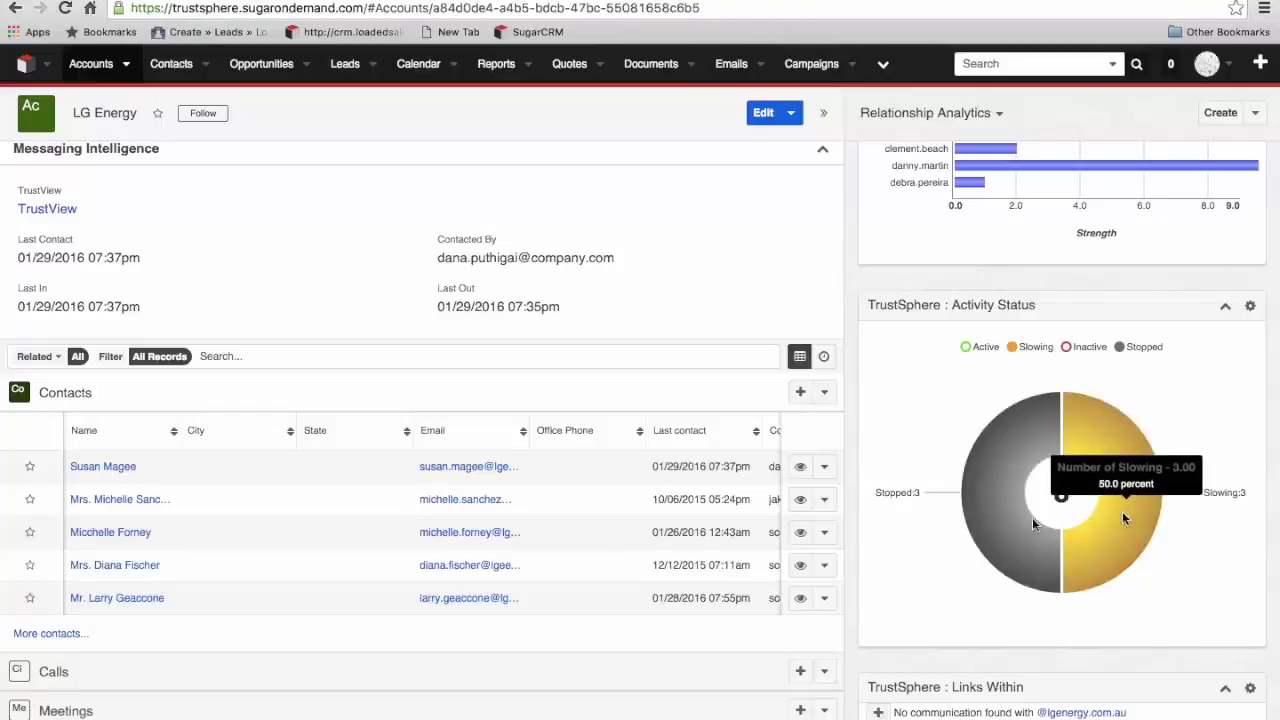
mouse_move(1041, 533)
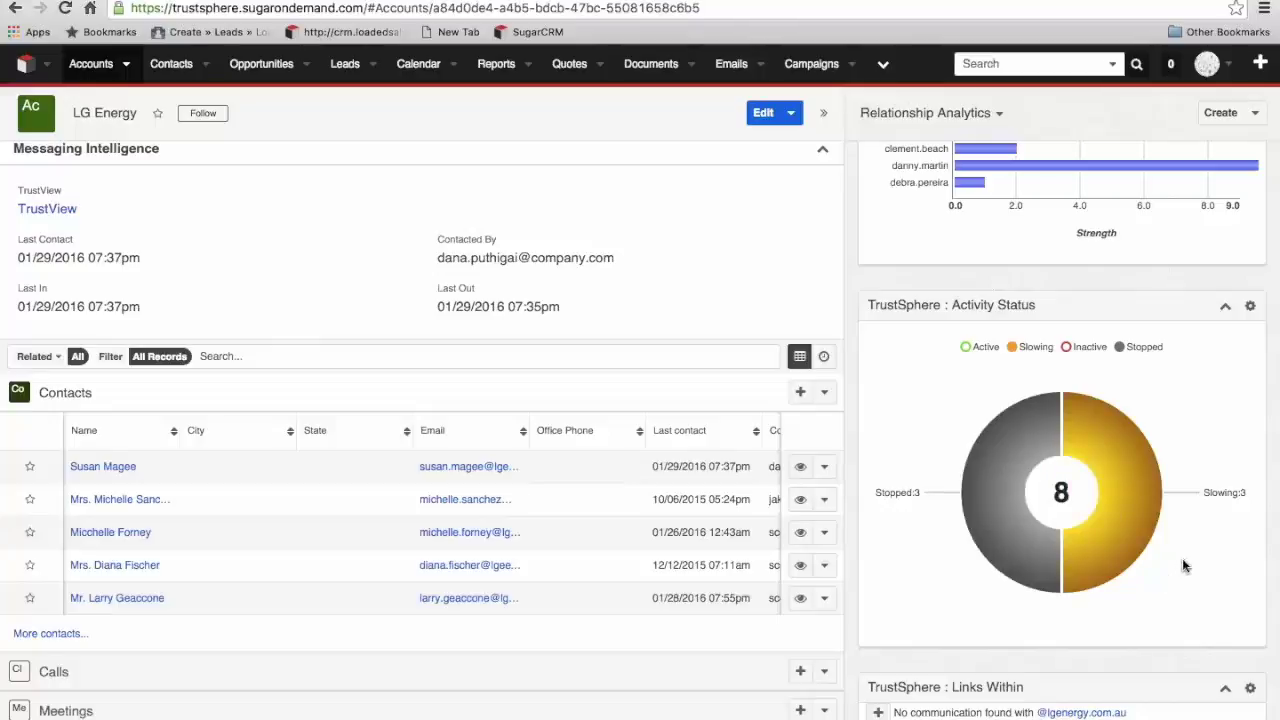
scroll(1190, 564, "down", 2)
- Return to the top of the LG Energy record and go to the Contacts list
scroll(1198, 568, "up", 6)
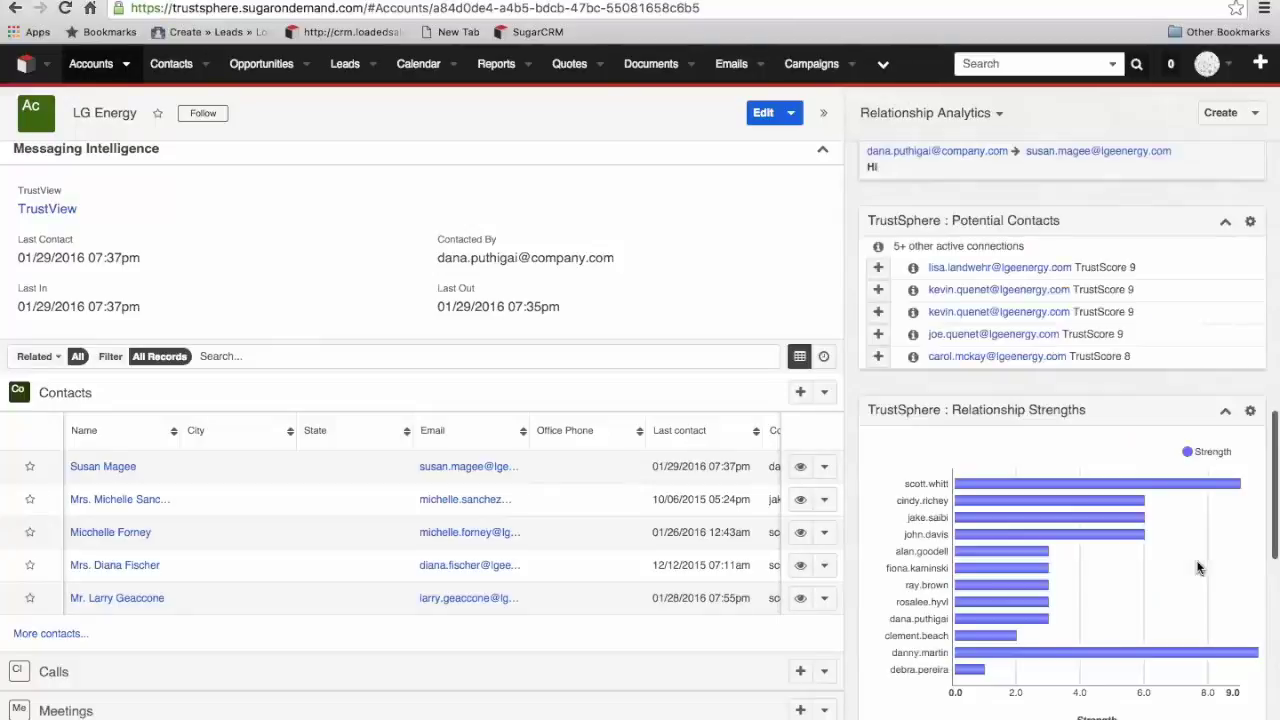
scroll(1198, 568, "up", 5)
scroll(1190, 562, "up", 3)
scroll(393, 118, "up", 5)
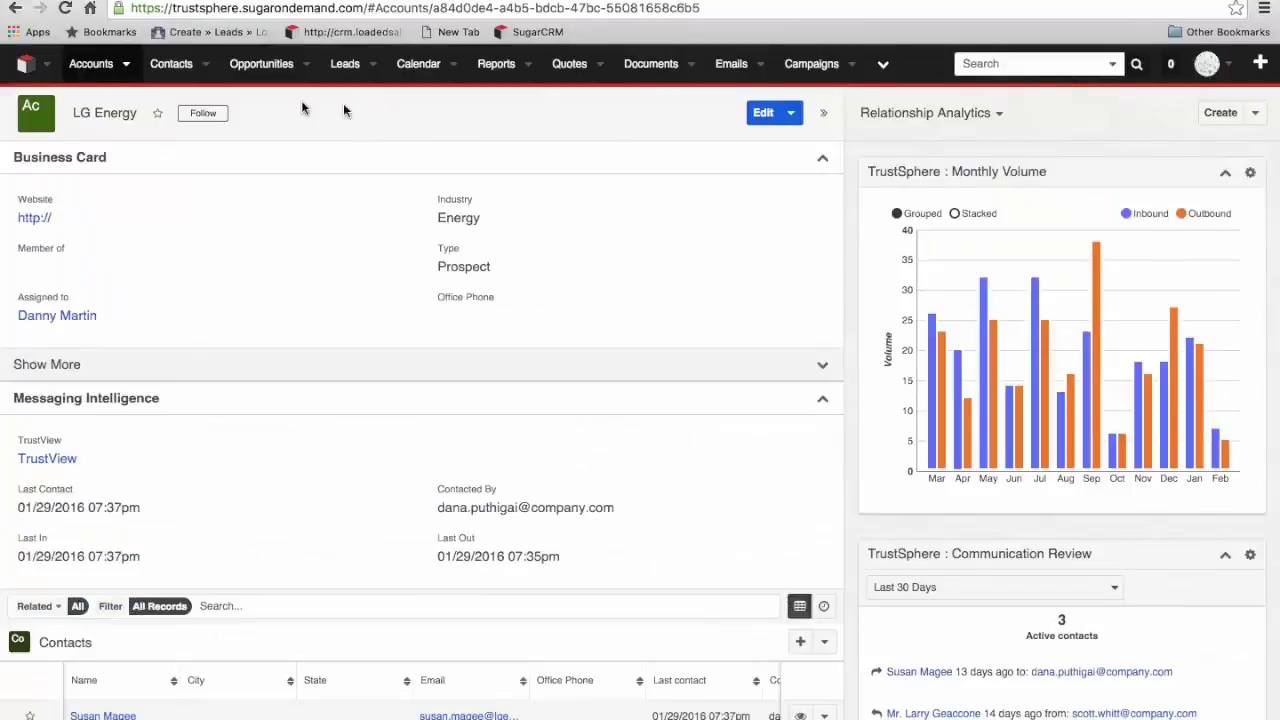
left_click(172, 65)
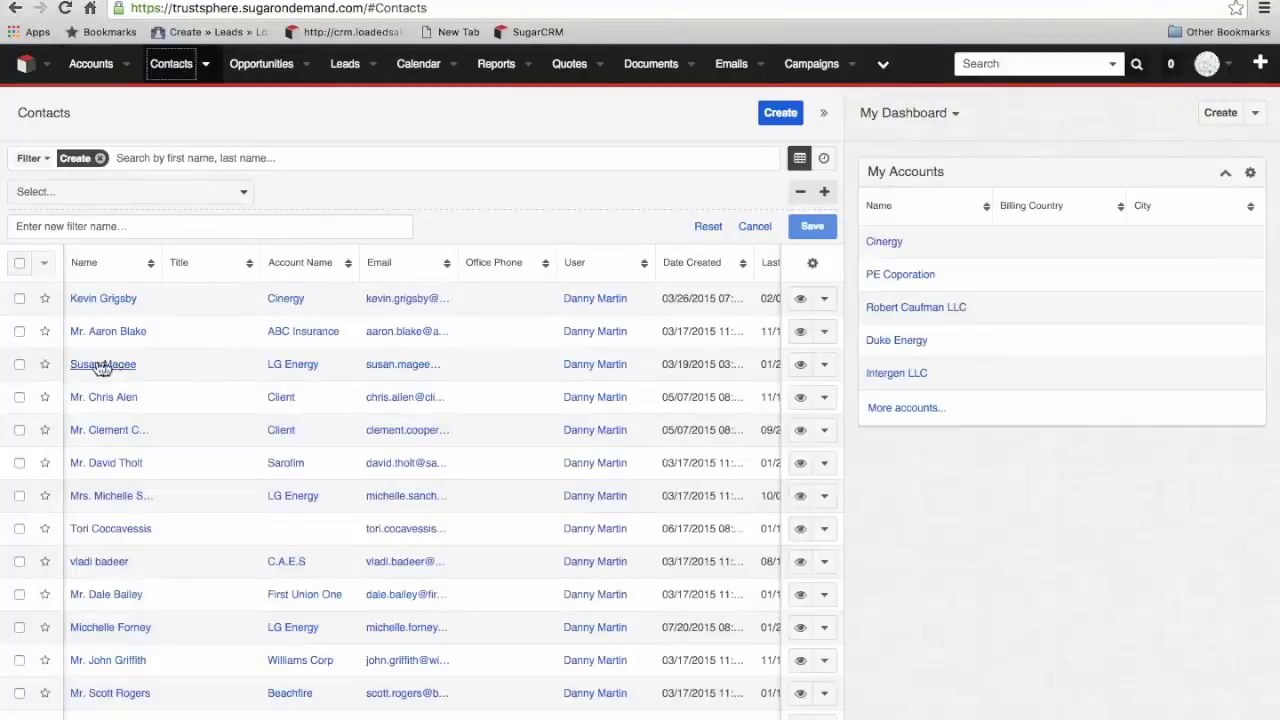
- Open the first LG Energy contact's record and inspect its Relationship Strengths bars
left_click(95, 366)
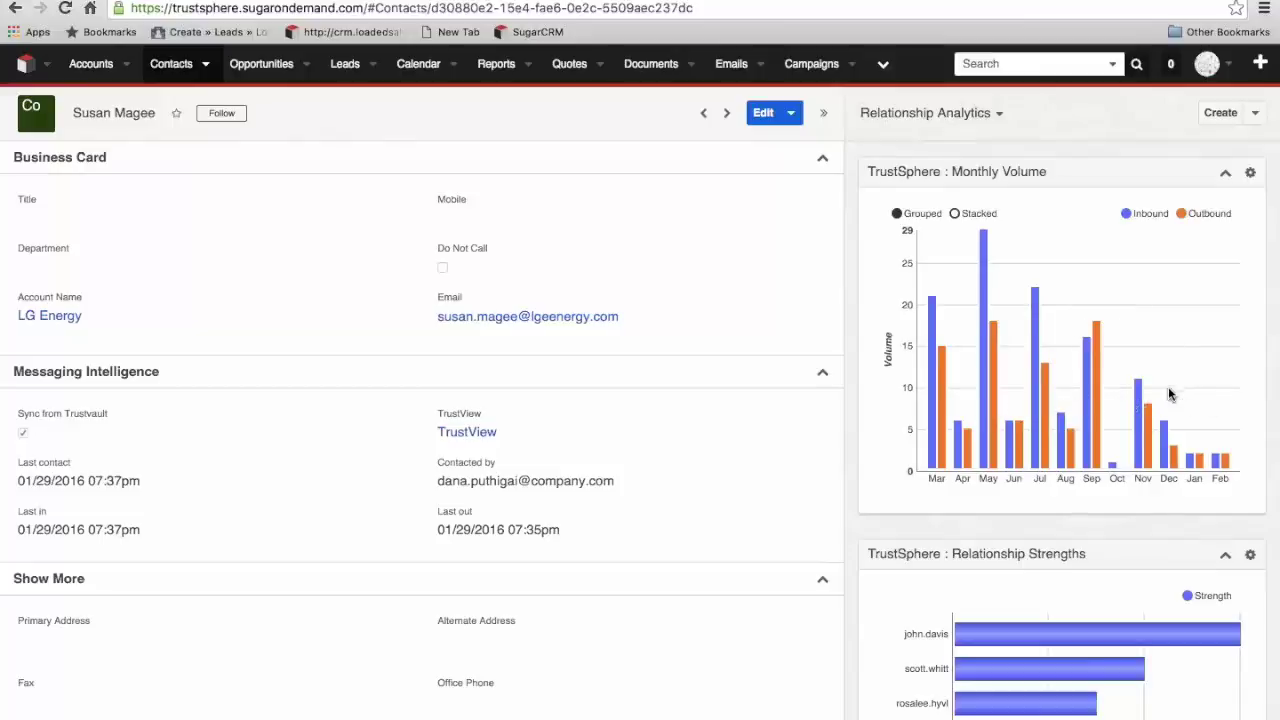
scroll(1168, 386, "down", 5)
scroll(1168, 394, "down", 1)
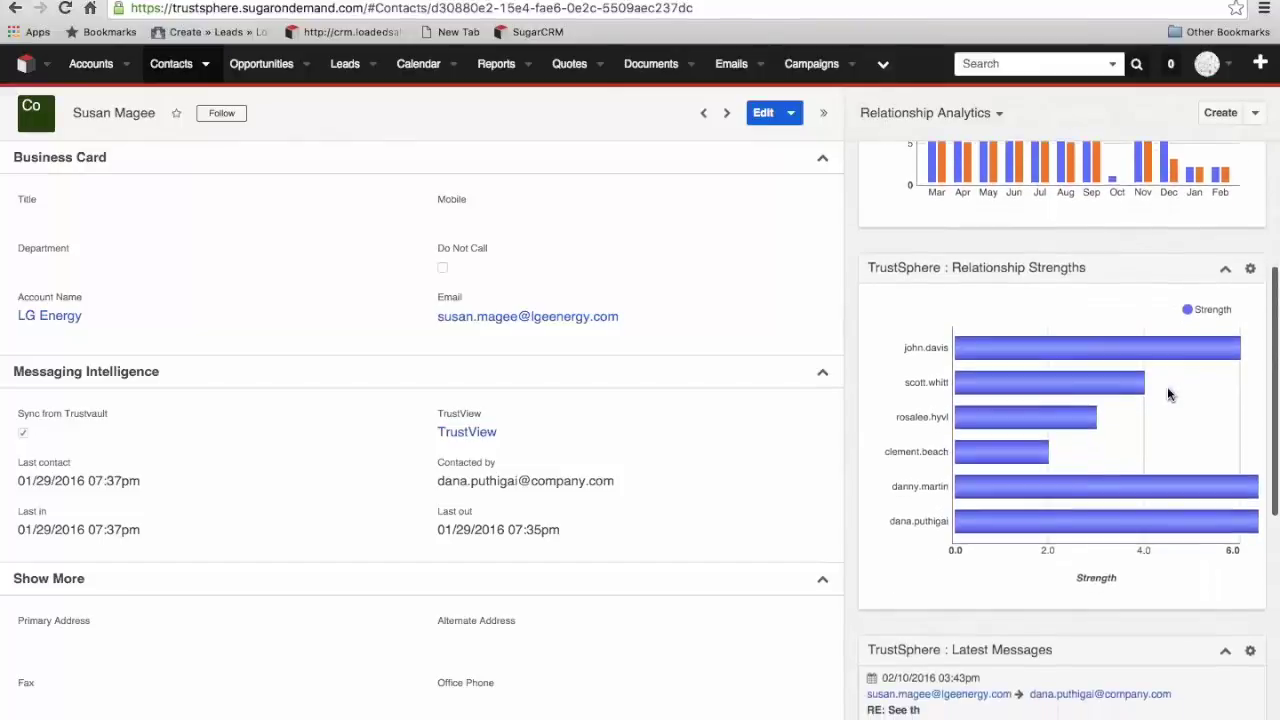
mouse_move(1103, 350)
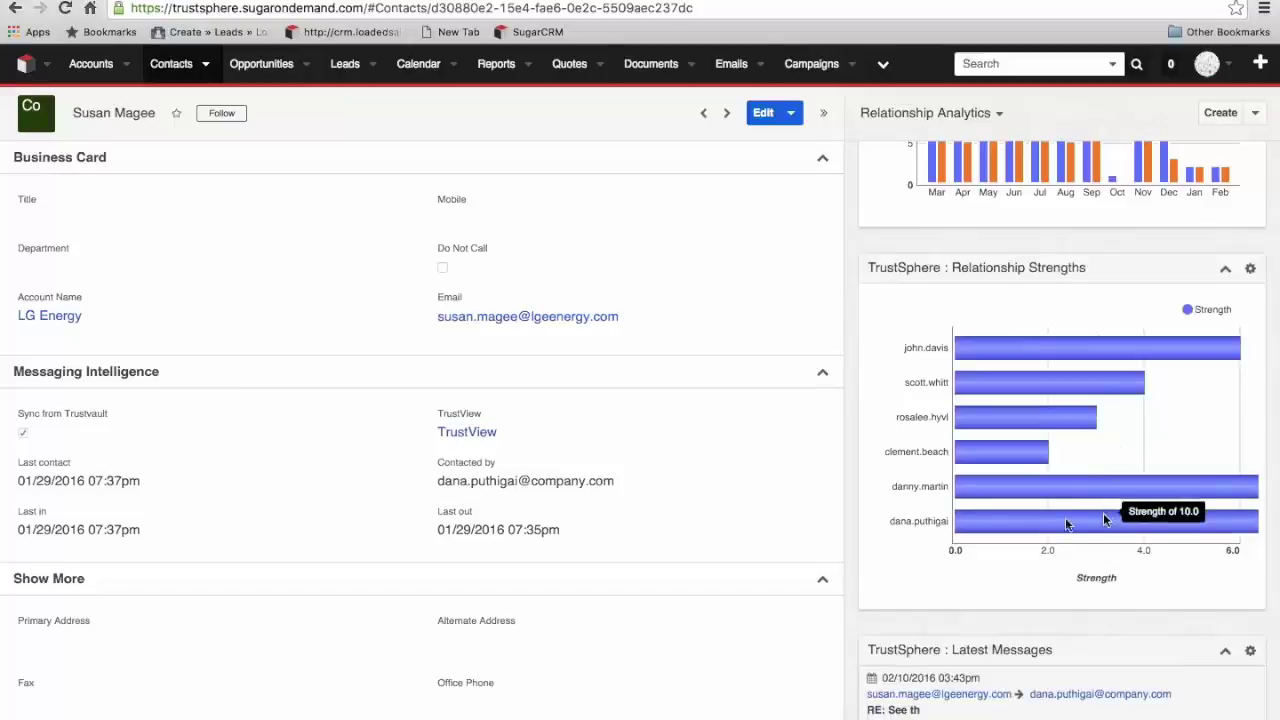
mouse_move(1045, 523)
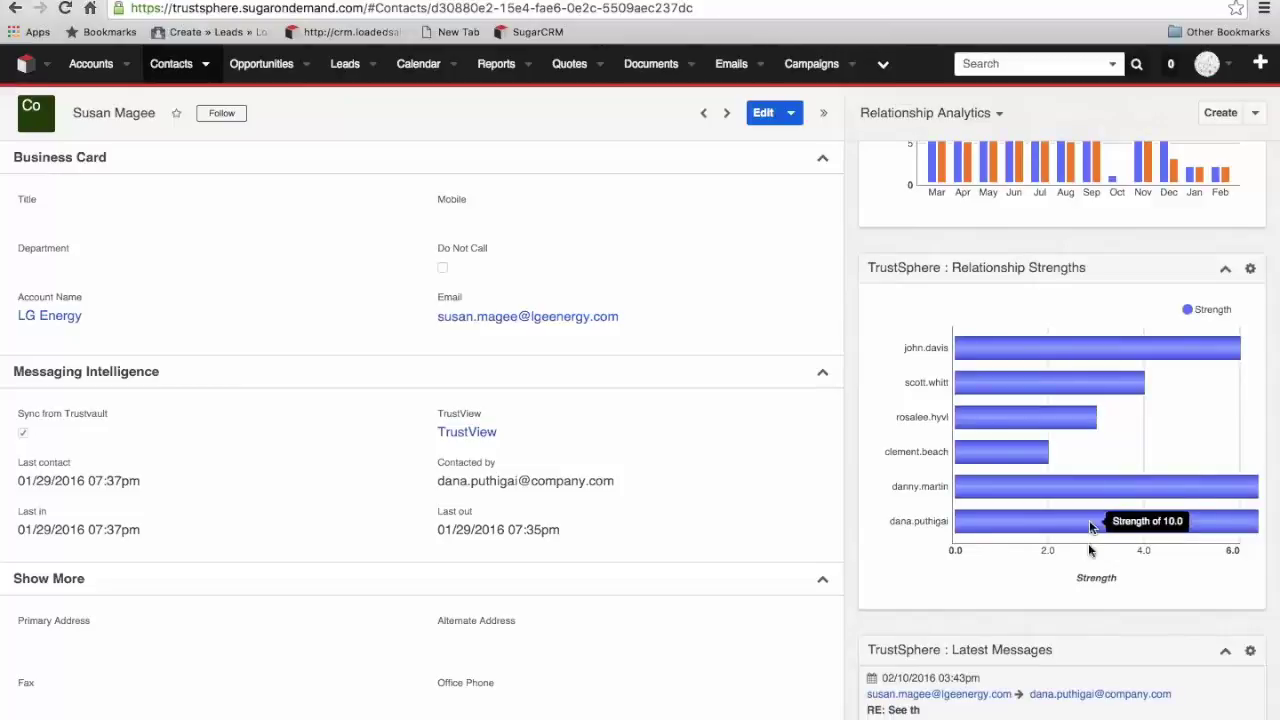
- Show the contact's 5+ further messages, check the Activity Status donut, and return to monthly volume
scroll(1113, 572, "down", 5)
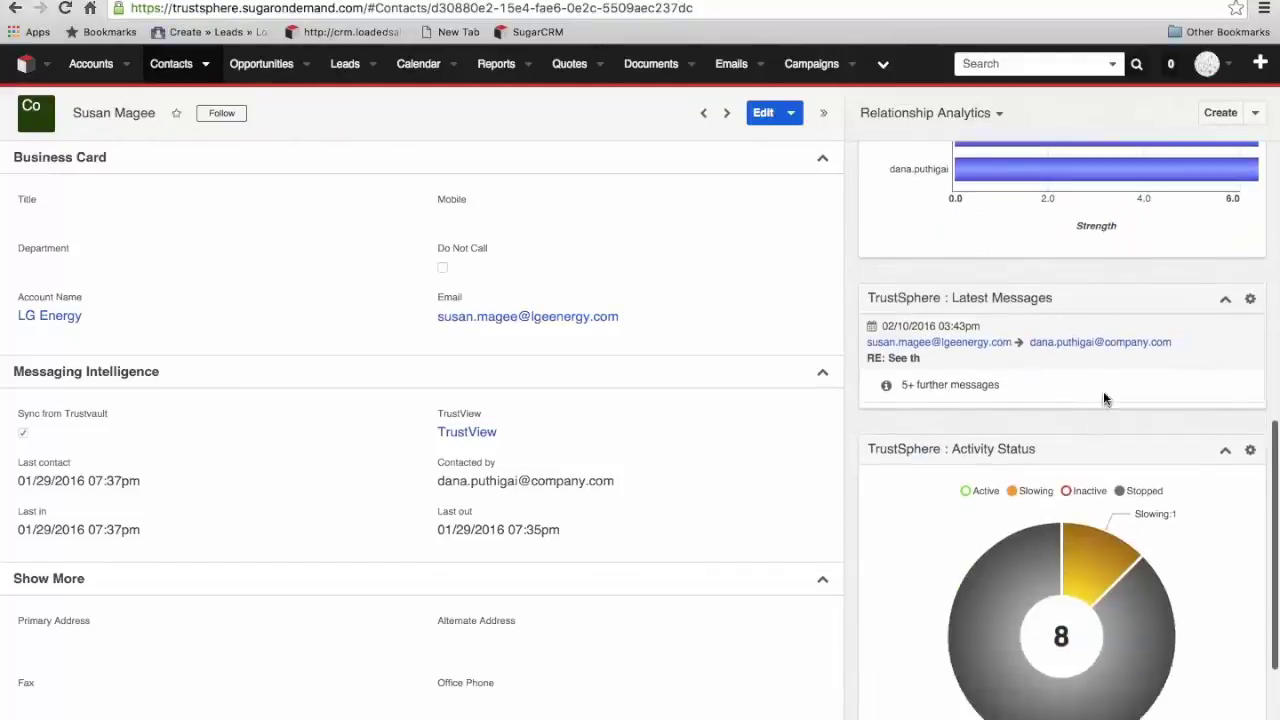
left_click(892, 387)
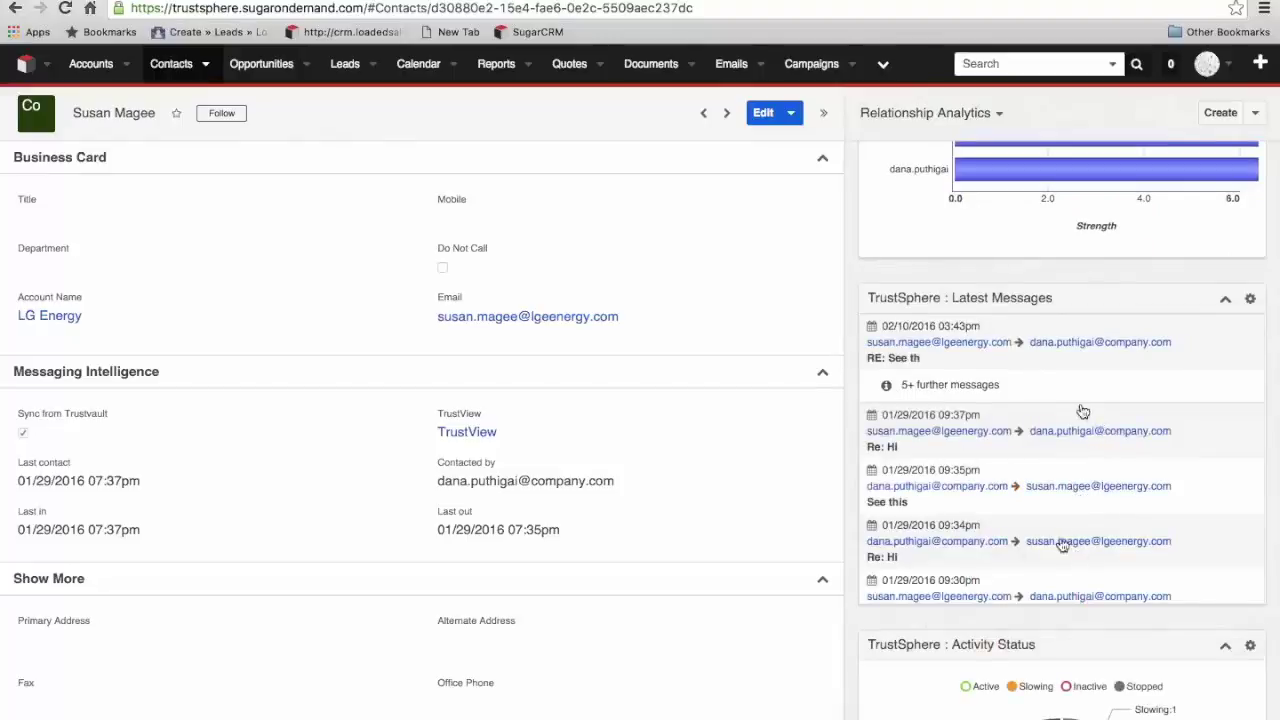
scroll(1068, 483, "down", 5)
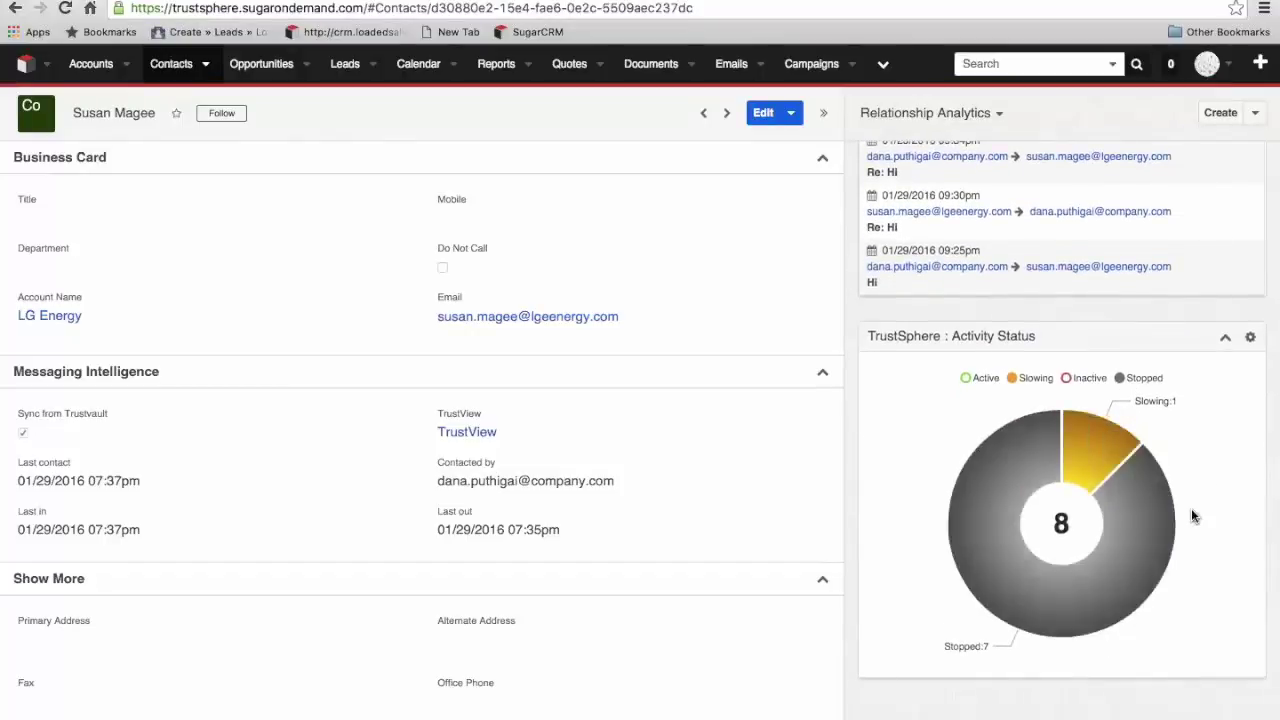
mouse_move(1166, 484)
scroll(1199, 512, "up", 10)
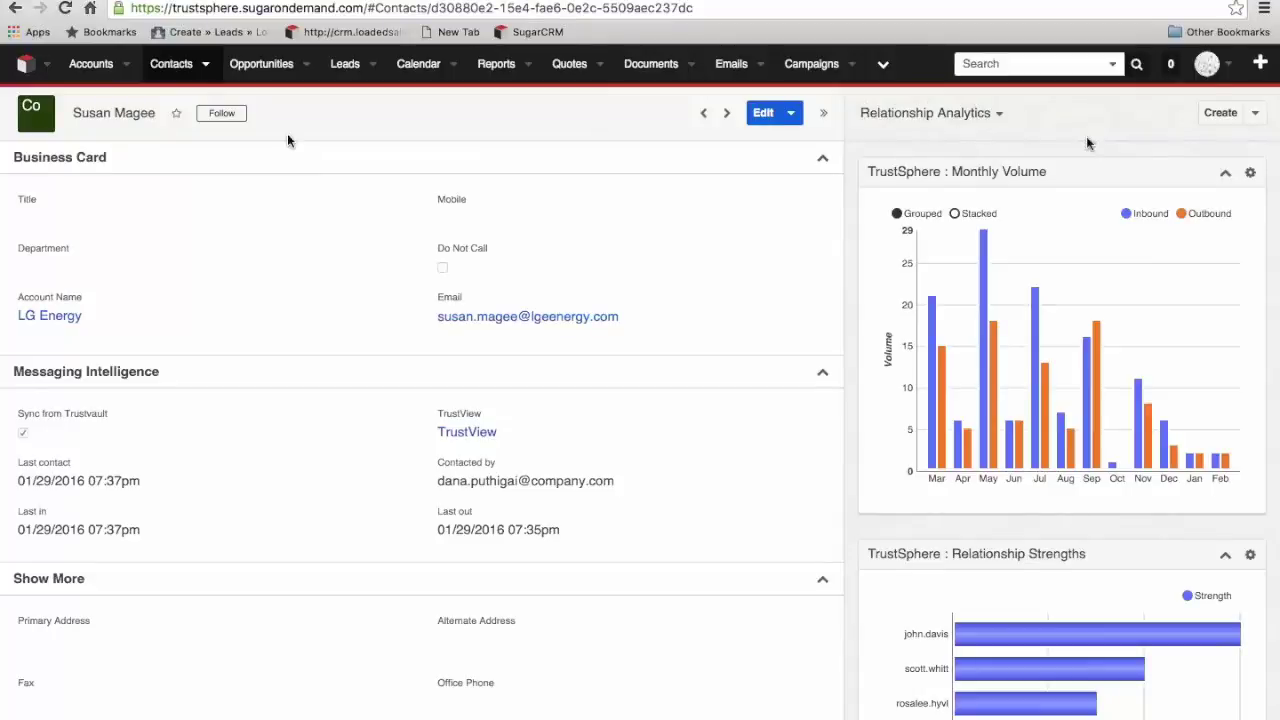
- Show the Opportunities list without the Last contact and Sales Stage filters, listing all eight deals
left_click(256, 68)
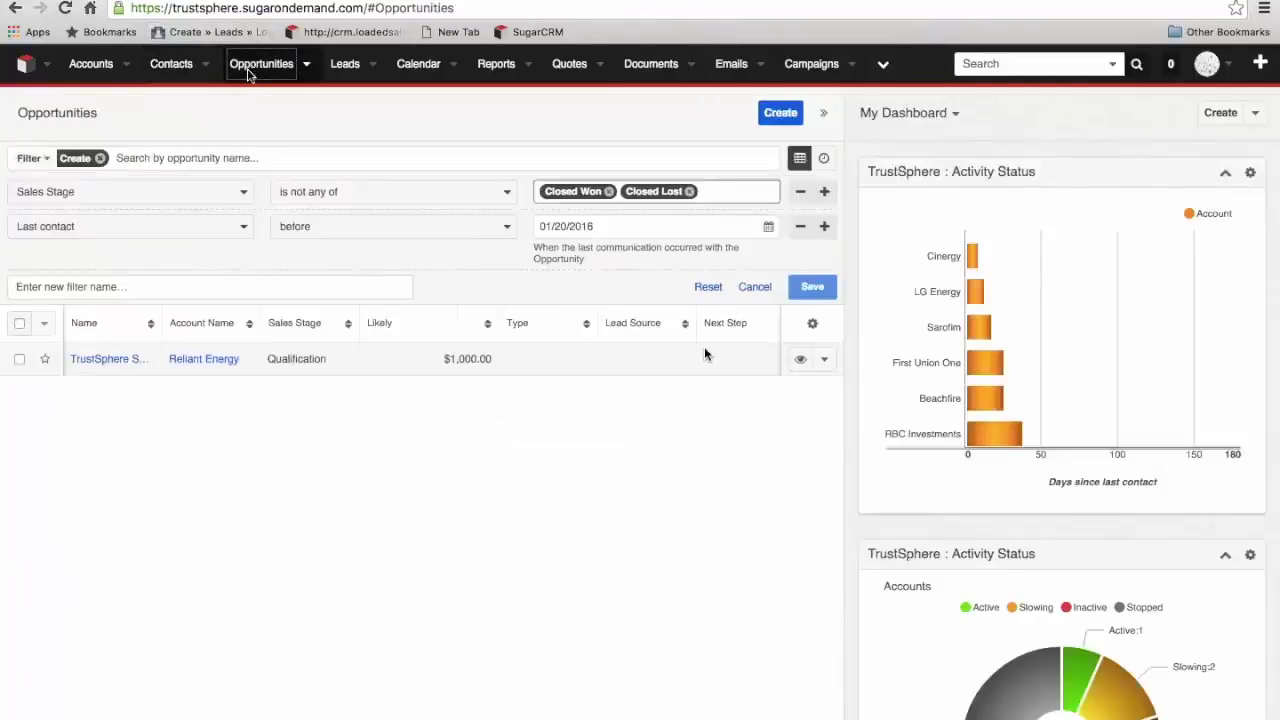
left_click(800, 226)
left_click(801, 195)
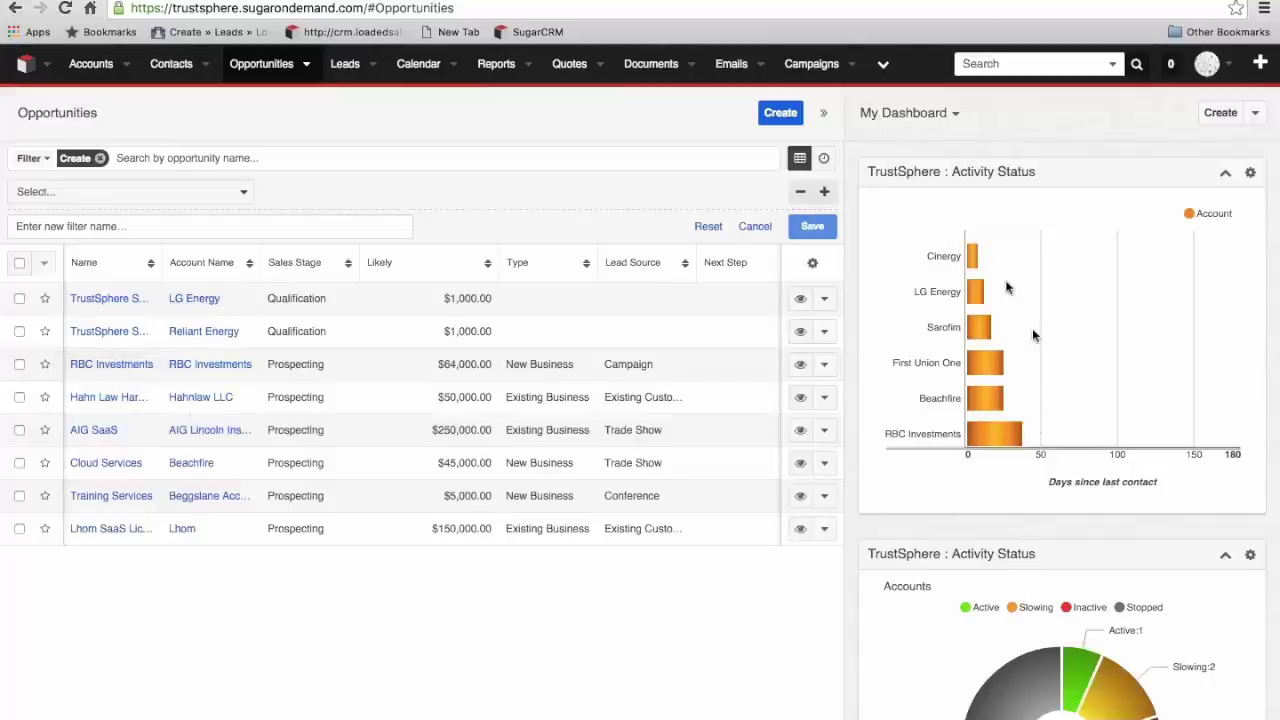
mouse_move(1000, 445)
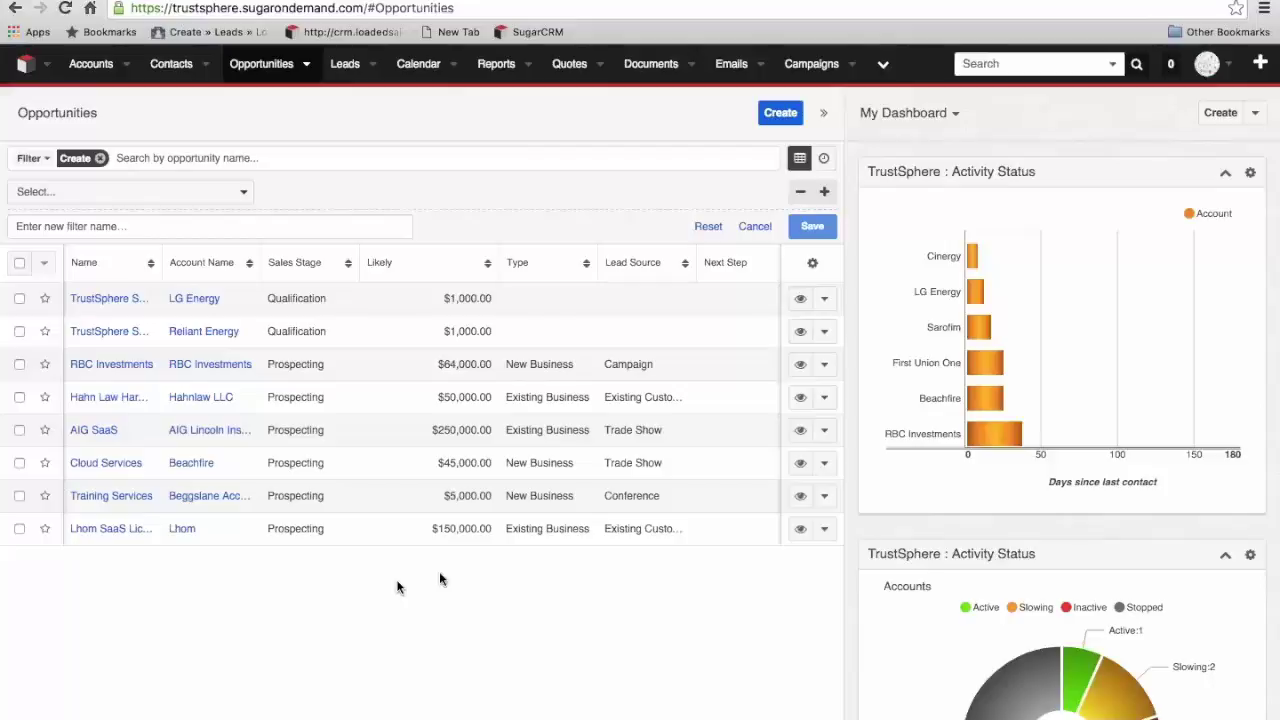
scroll(1100, 450, "down", 3)
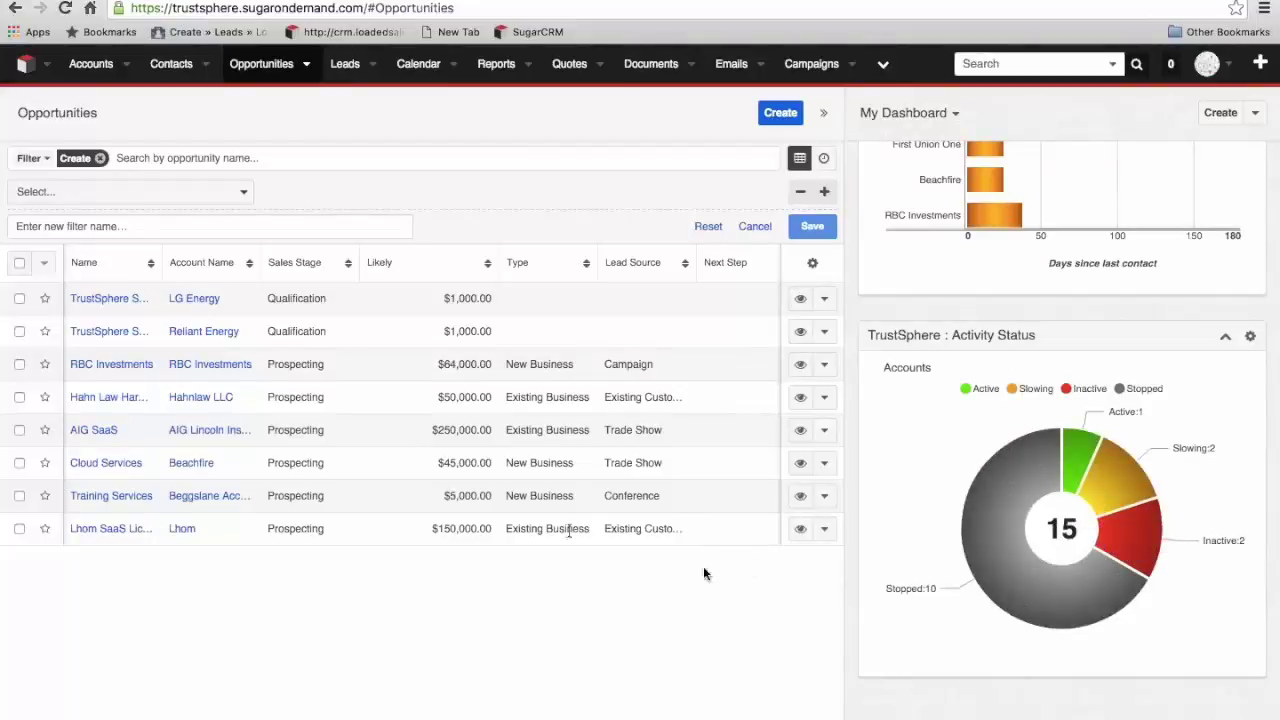
left_click(98, 304)
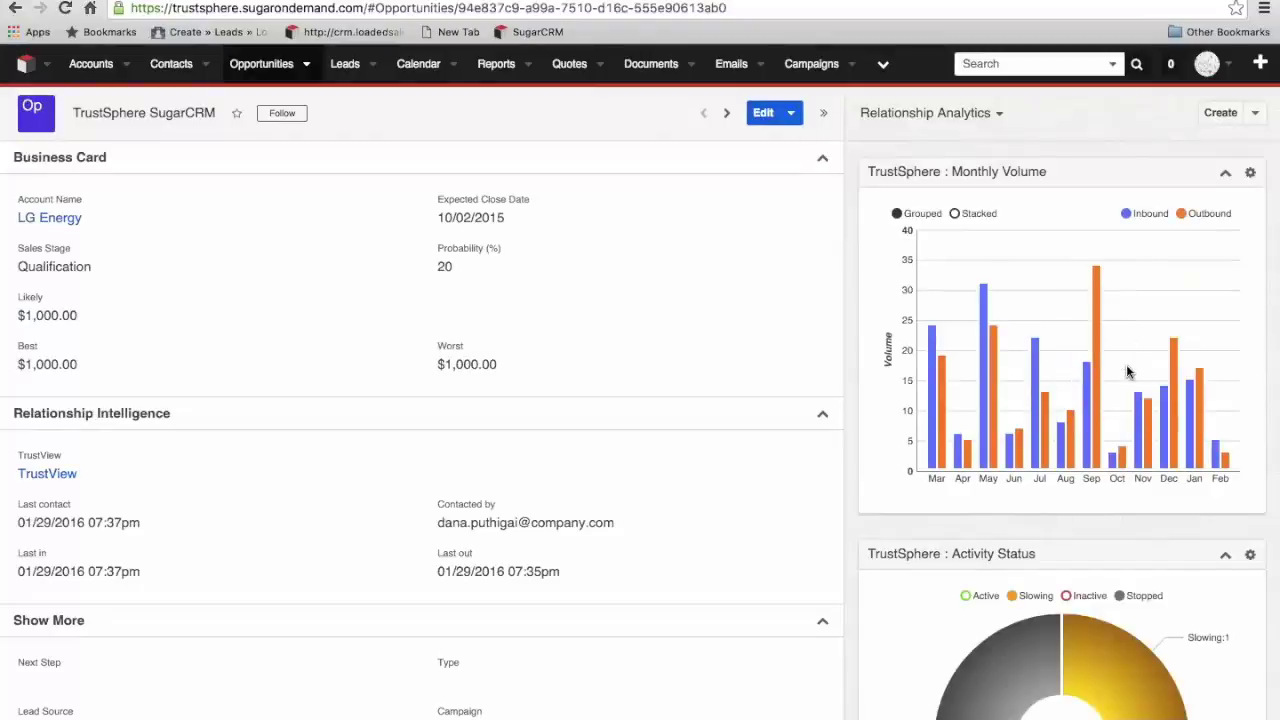
scroll(1126, 372, "down", 5)
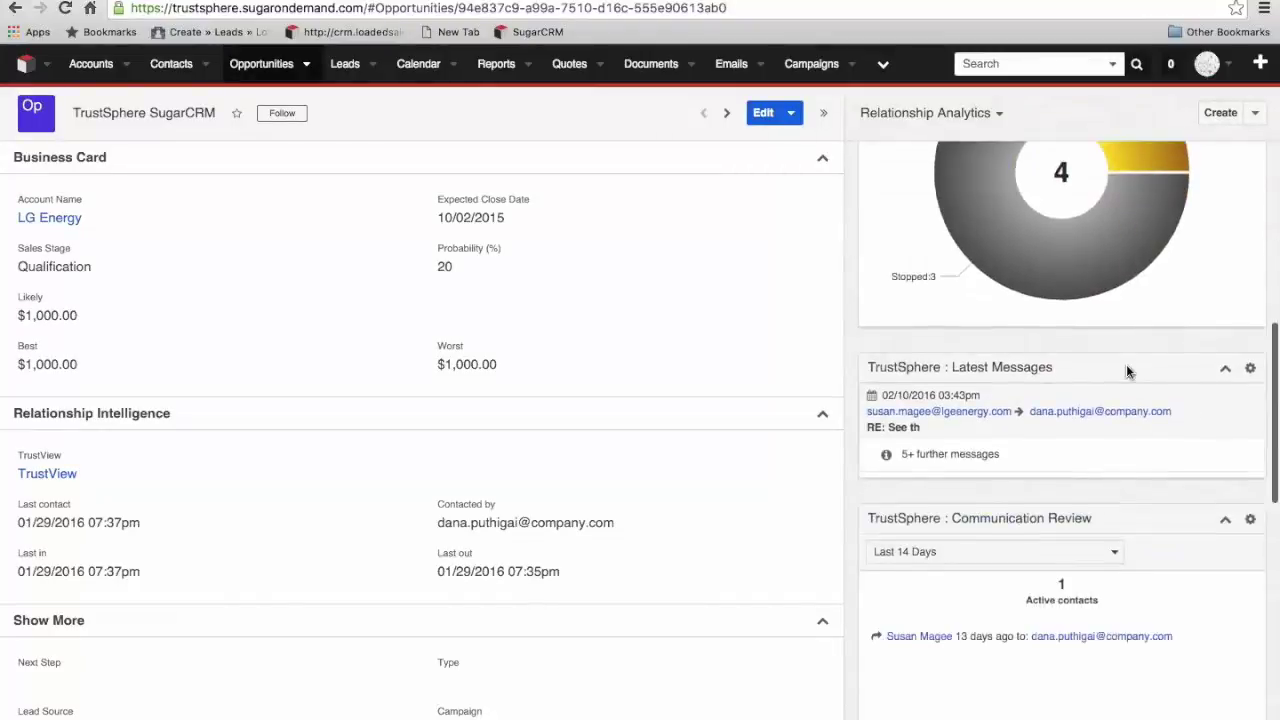
scroll(1126, 372, "down", 3)
scroll(1136, 392, "down", 3)
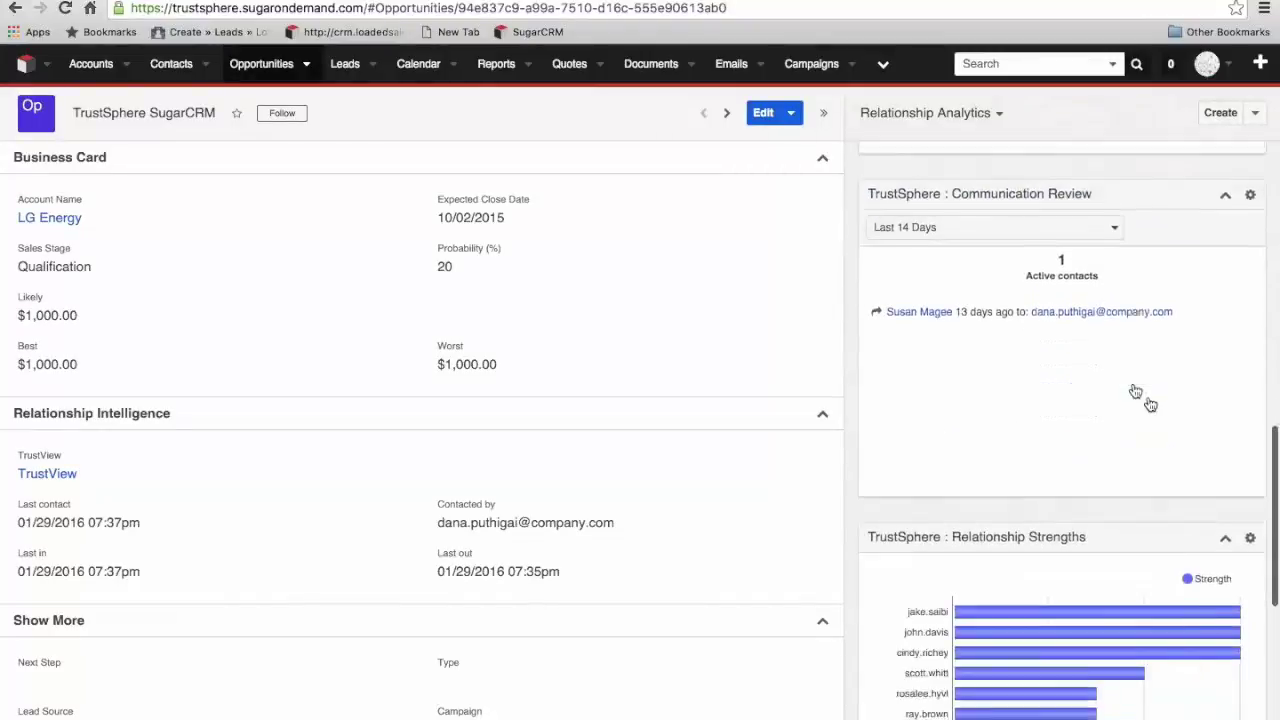
scroll(1149, 402, "down", 5)
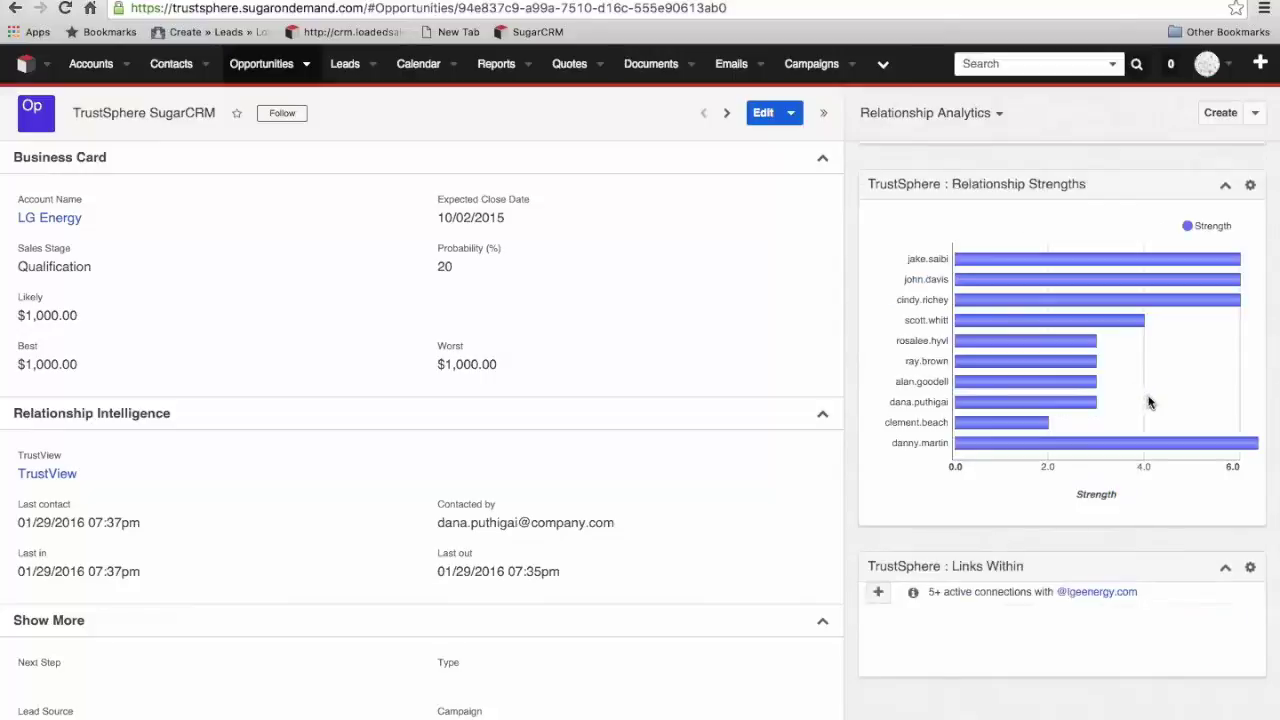
scroll(1149, 402, "up", 5)
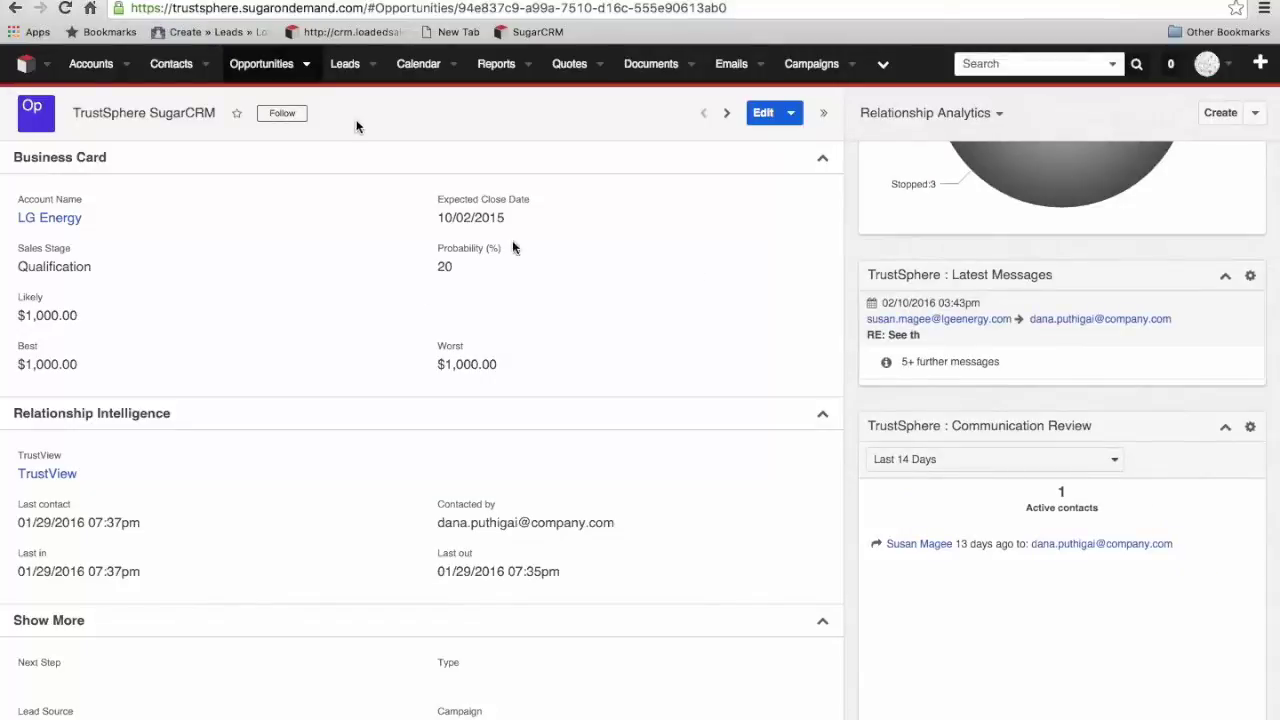
- Open the PDQ lead and scroll through its TrustSphere volume, activity and relationship strength analytics
left_click(344, 66)
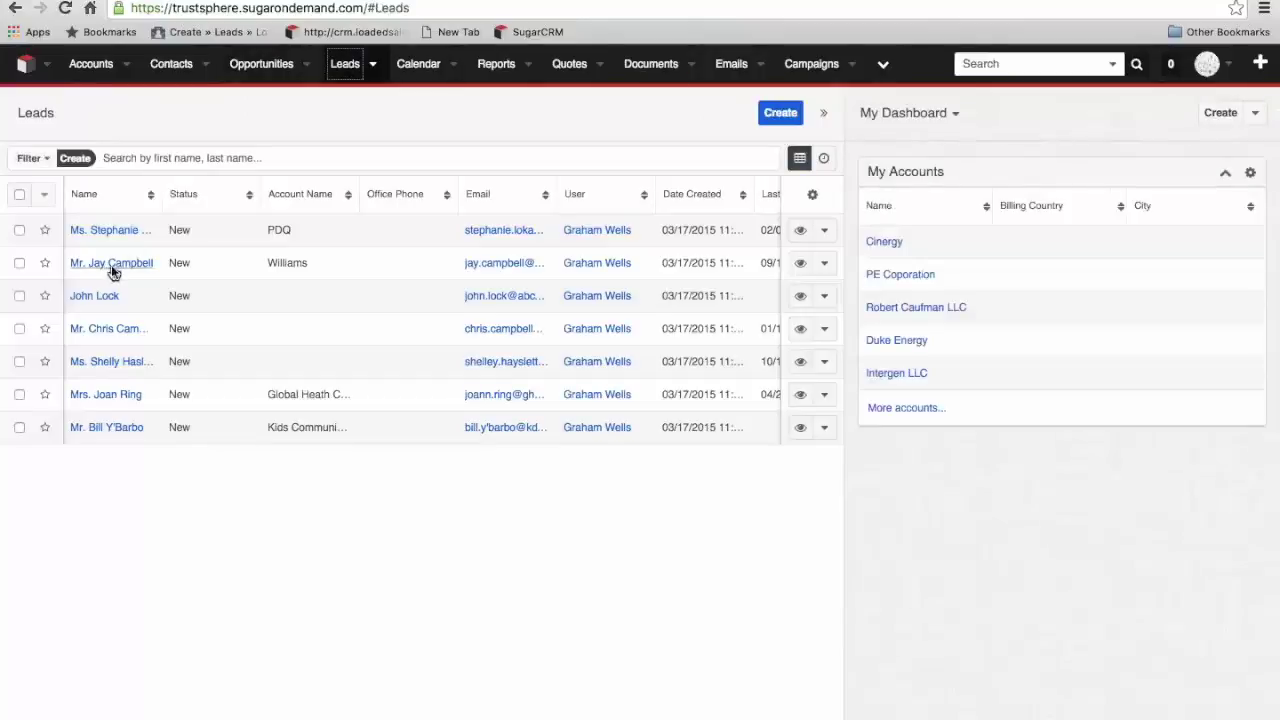
left_click(104, 231)
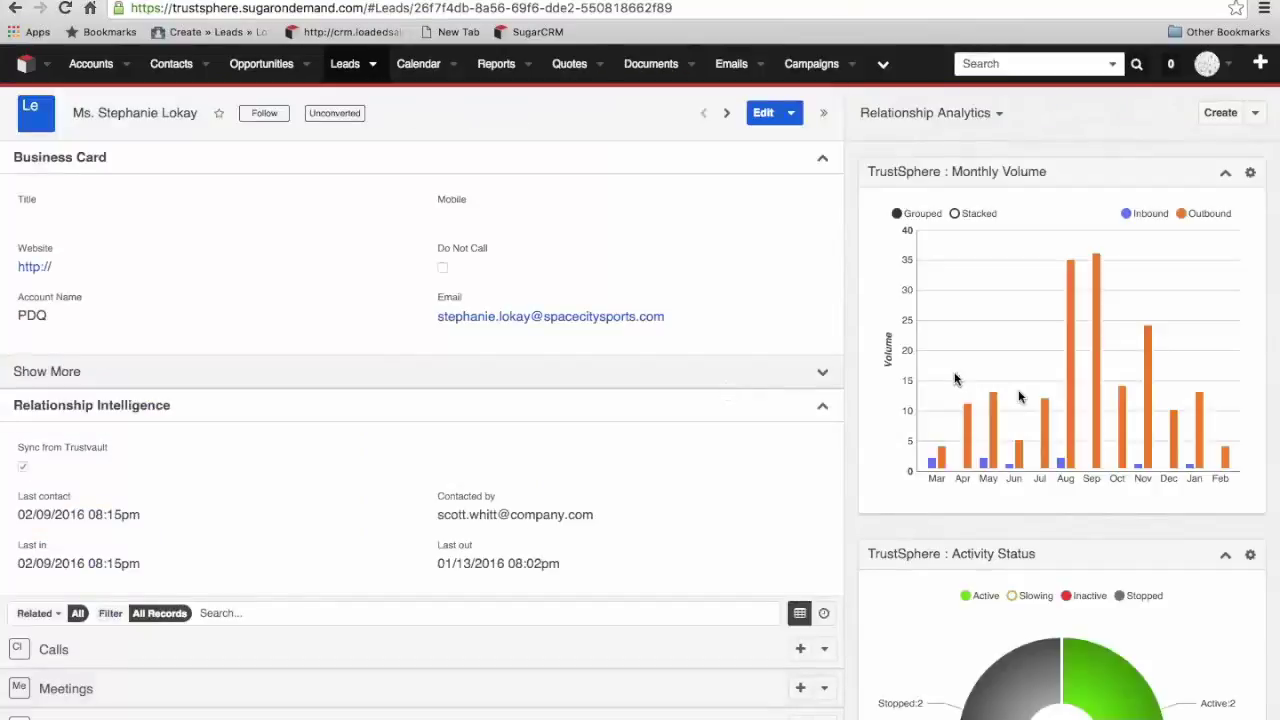
scroll(1113, 372, "down", 5)
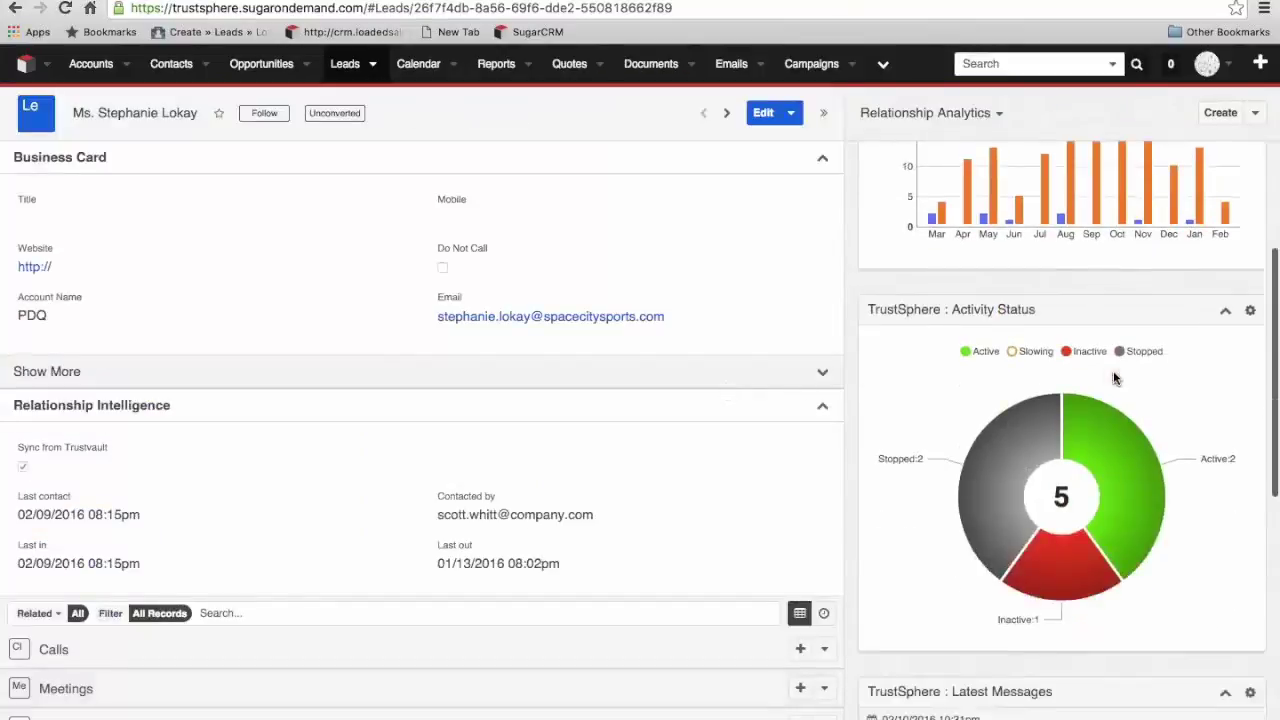
scroll(1115, 377, "down", 5)
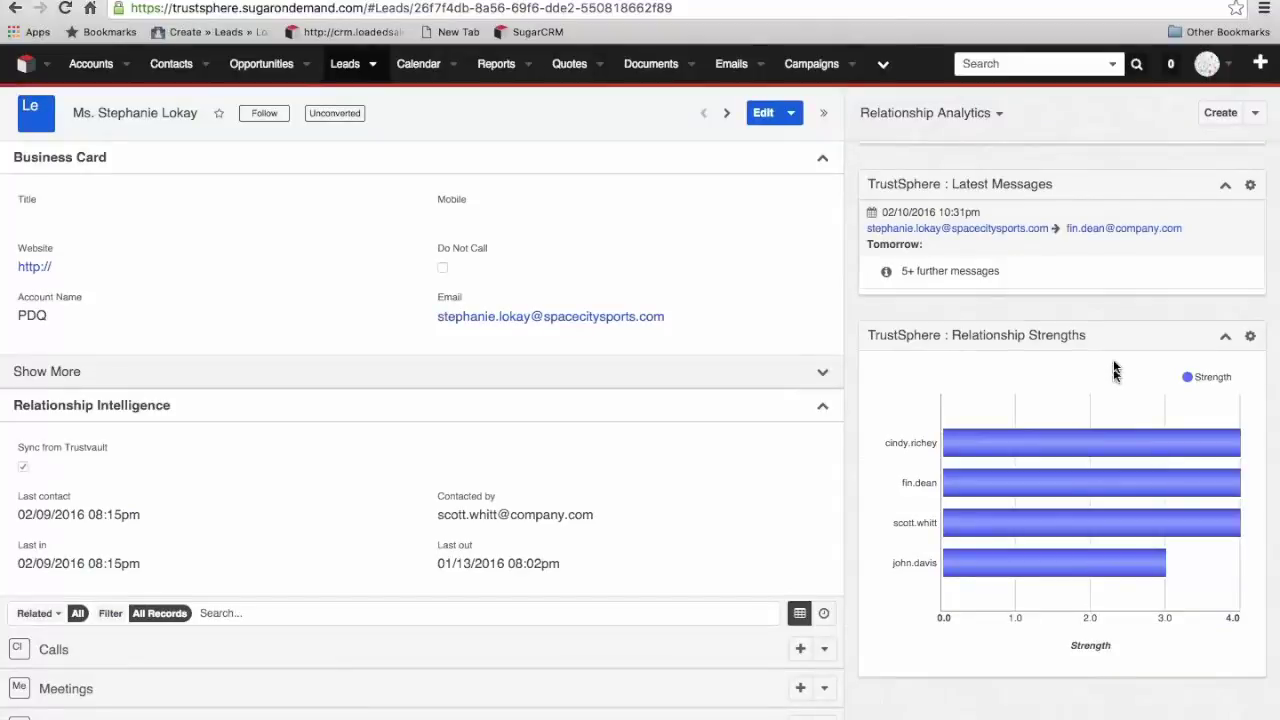
scroll(1113, 370, "up", 5)
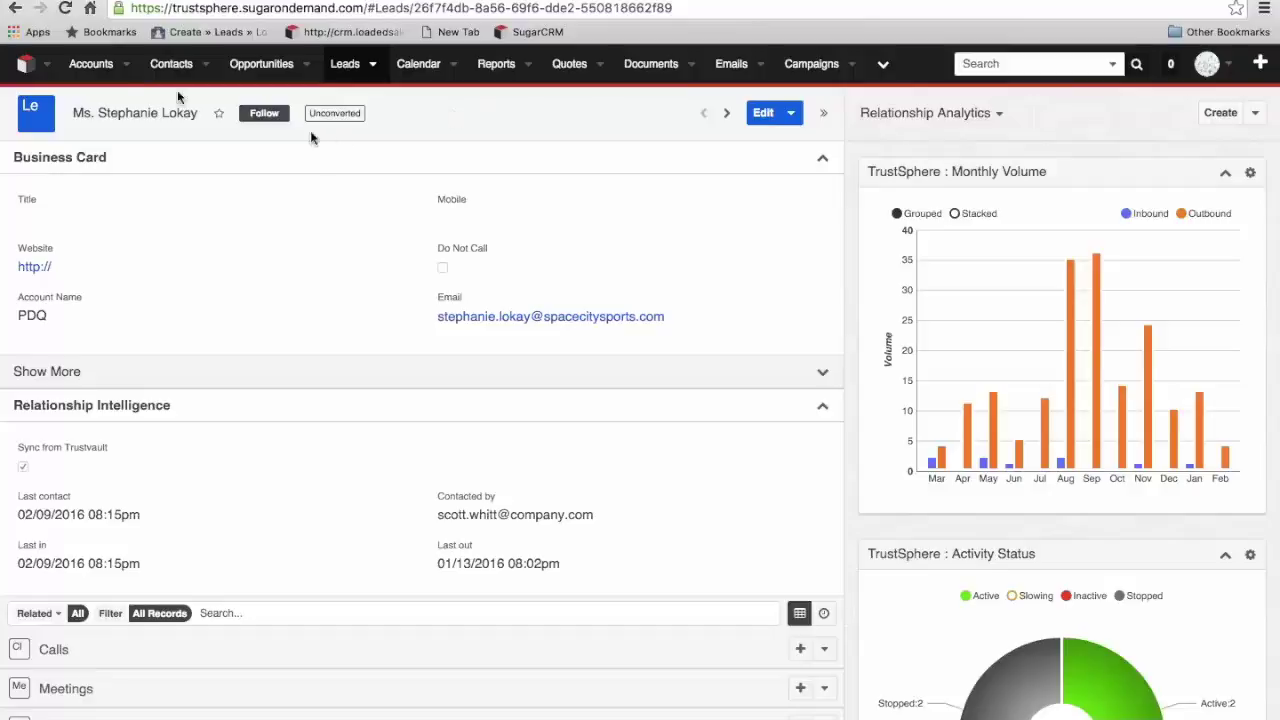
left_click(93, 65)
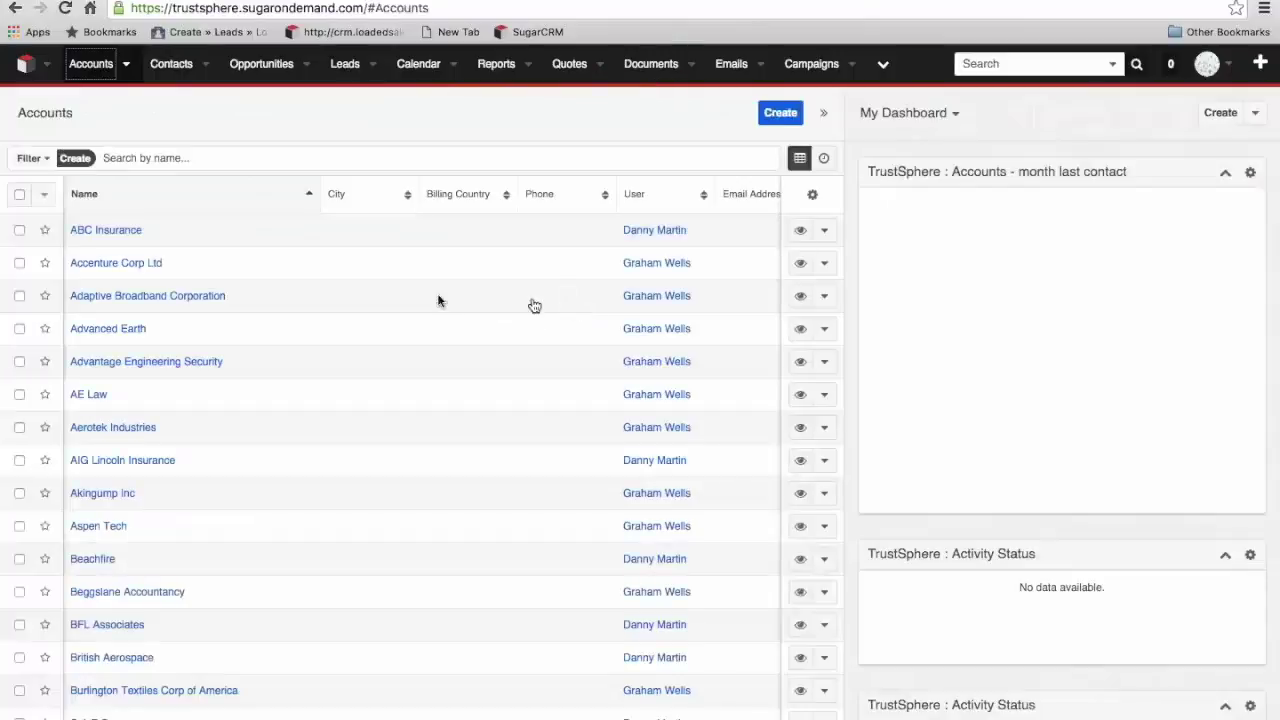
- Search accounts by name for 'lg' and open the LG Energy account record
left_click(170, 158)
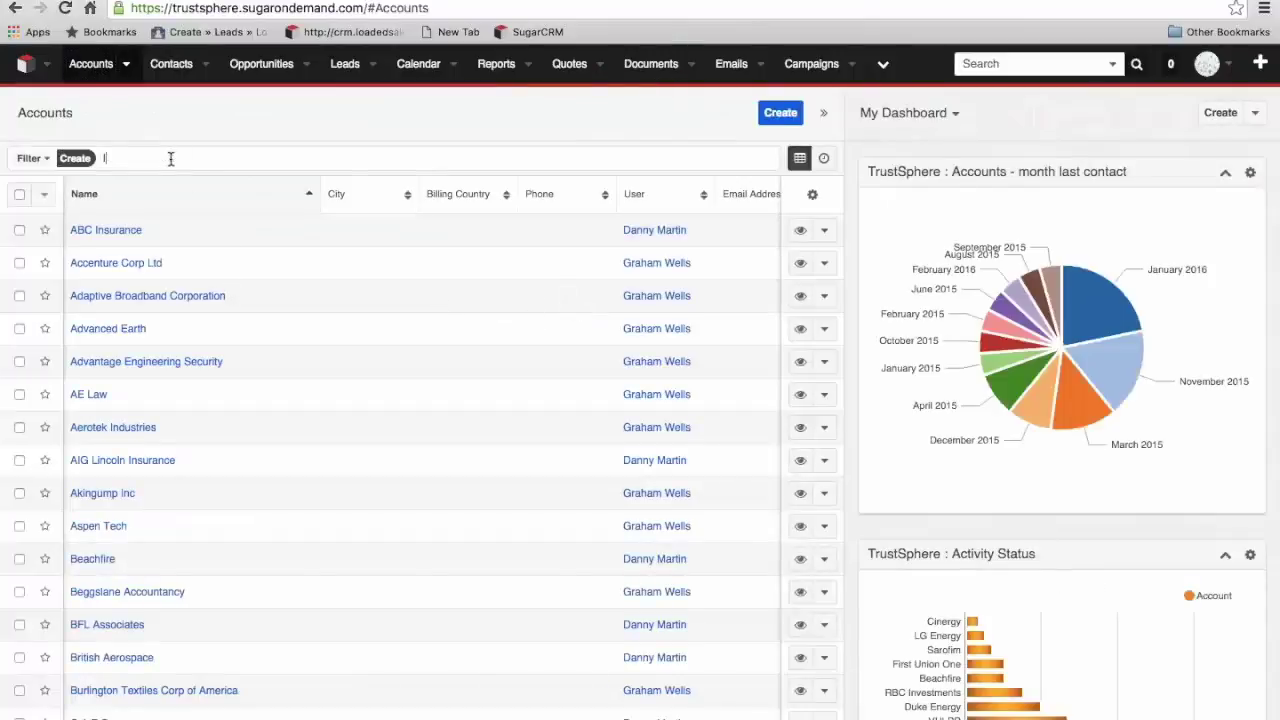
type("lg")
left_click(97, 232)
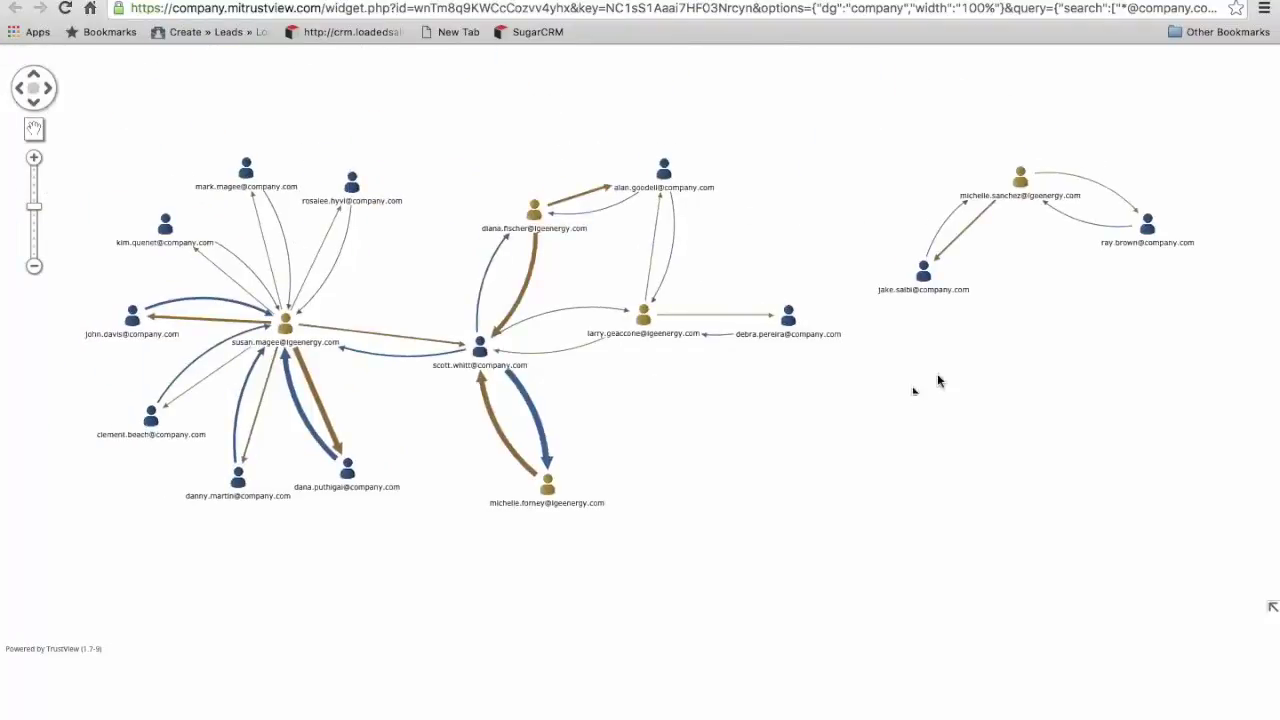
- Zoom the LG Energy graph in two steps and pan across the hub and three-person cluster
left_click(34, 160)
left_click_drag(737, 423, 949, 463)
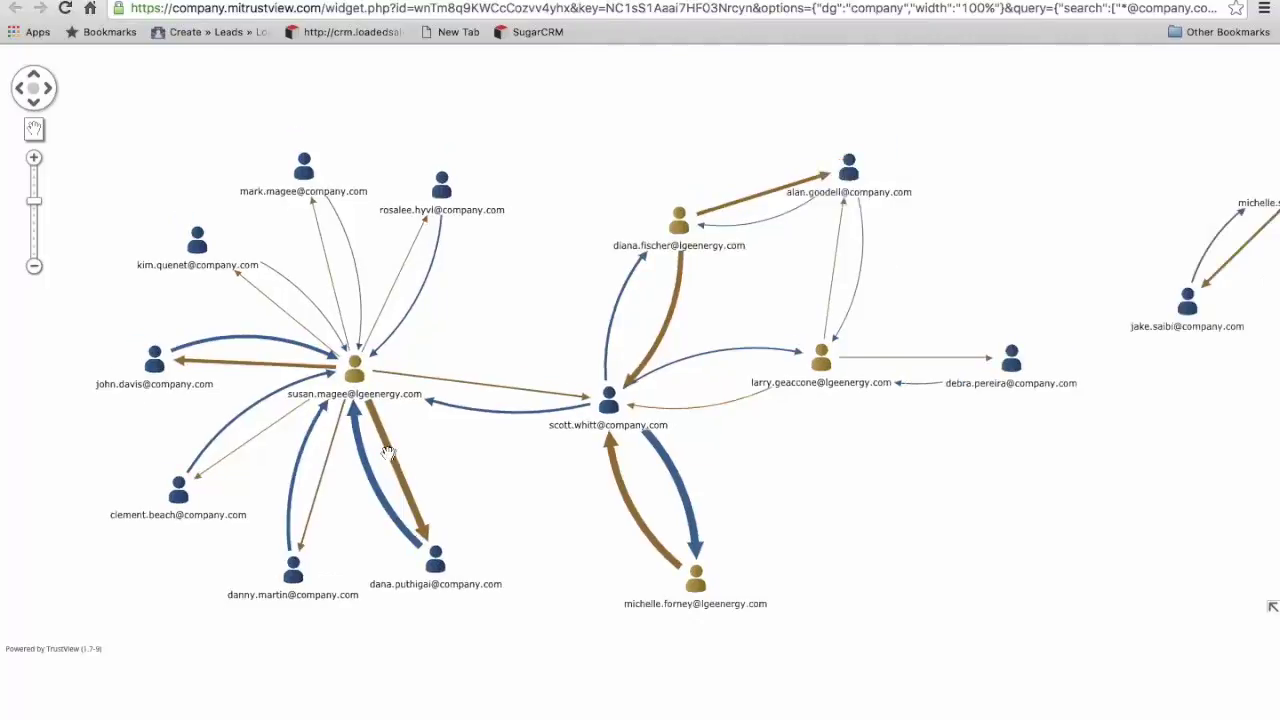
left_click(35, 161)
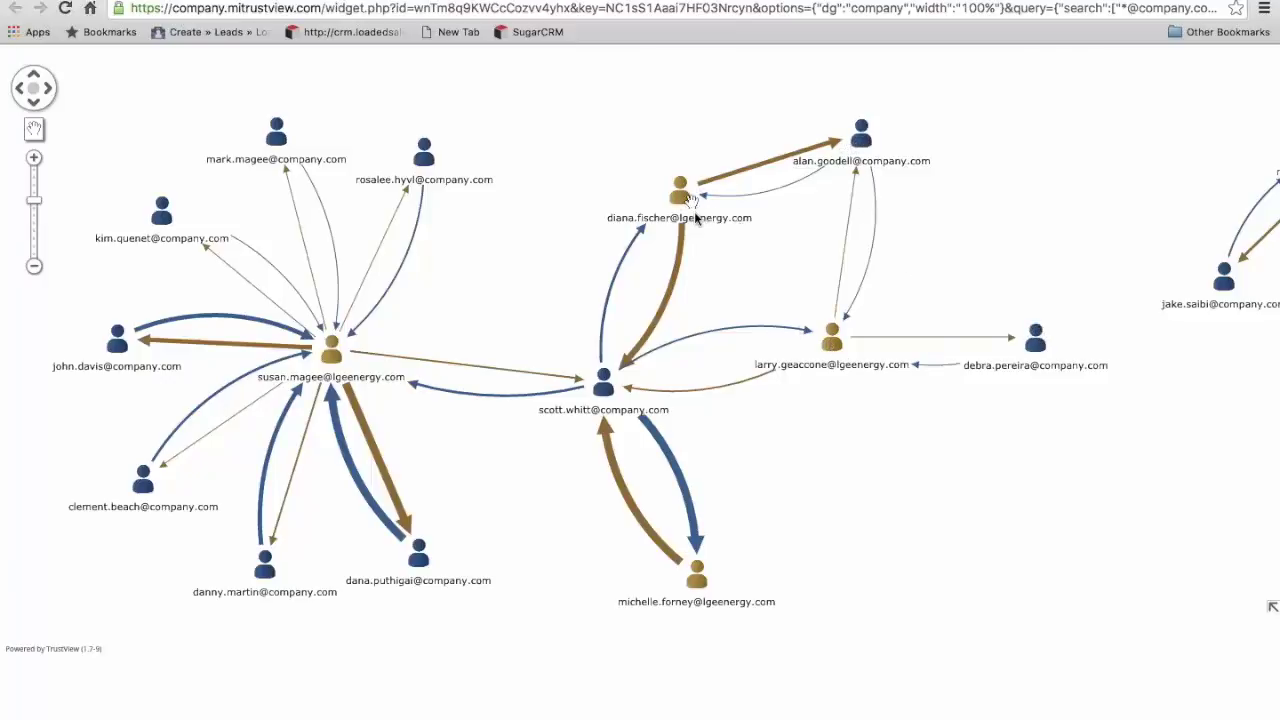
left_click_drag(953, 415, 455, 449)
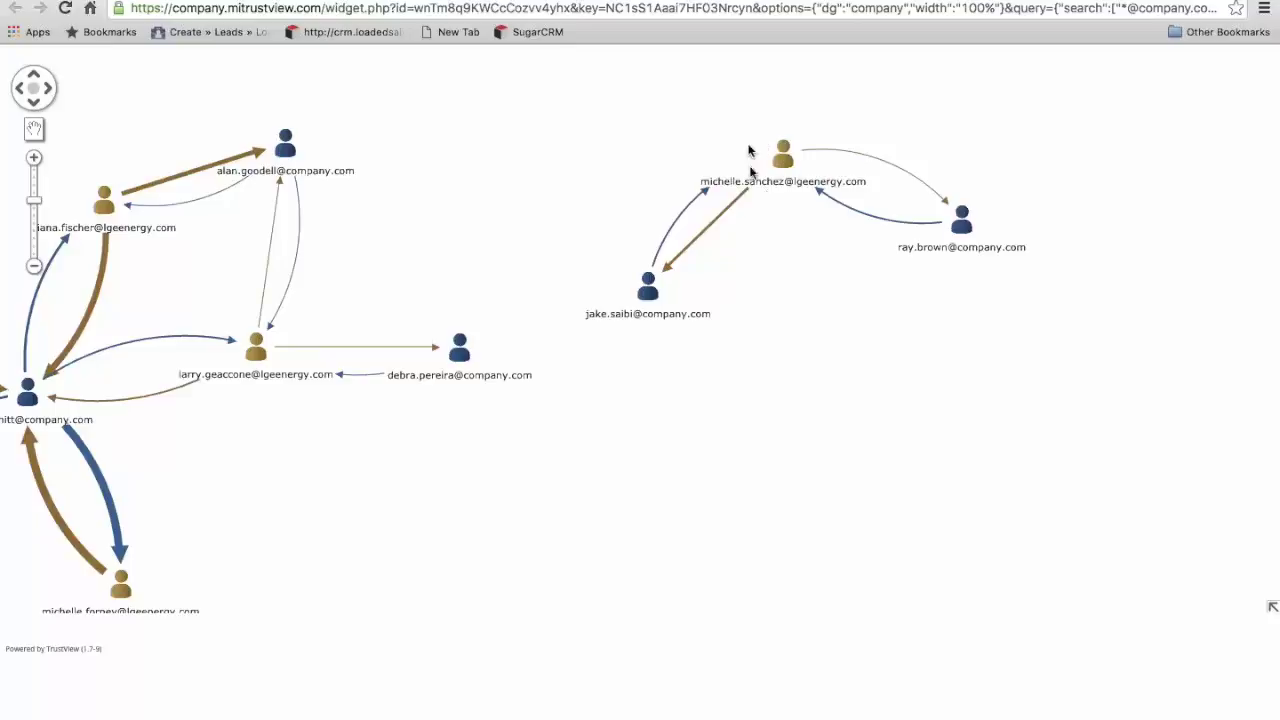
left_click_drag(528, 132, 934, 177)
left_click_drag(920, 260, 940, 198)
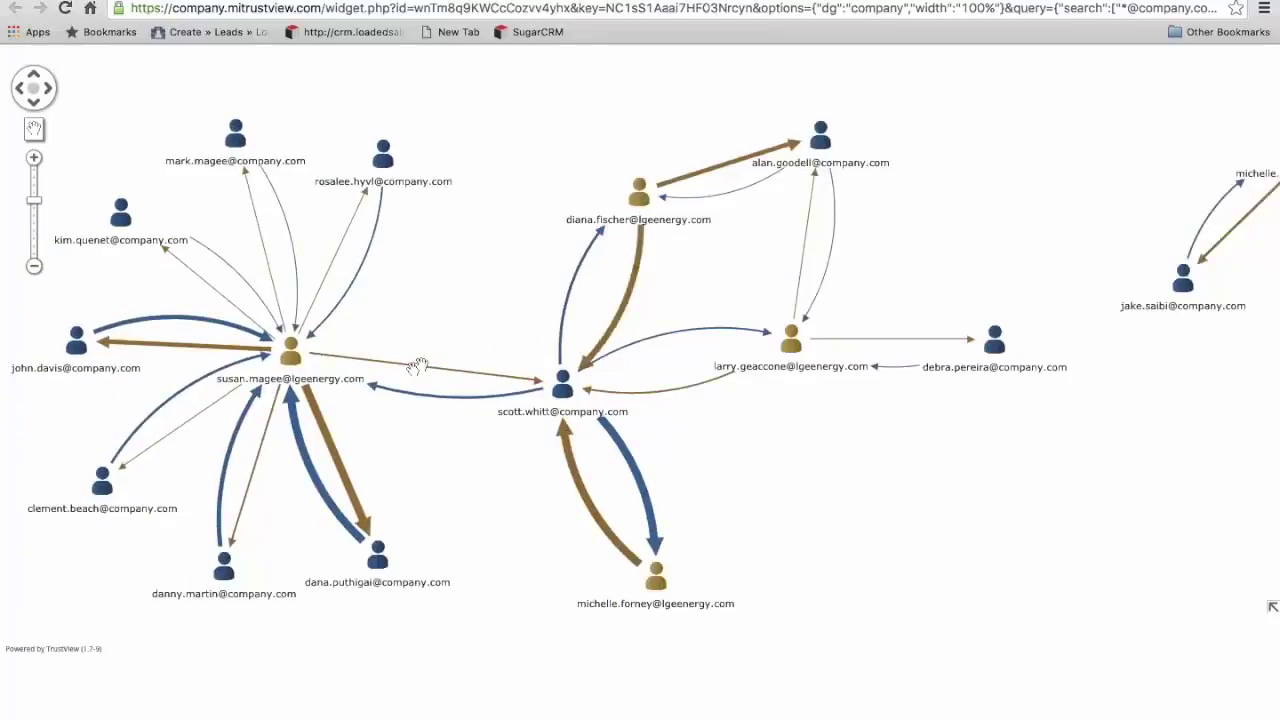
- Review the central LG Energy contact's details: 99 sent, 133 received, TrustScore 19/50
mouse_move(291, 358)
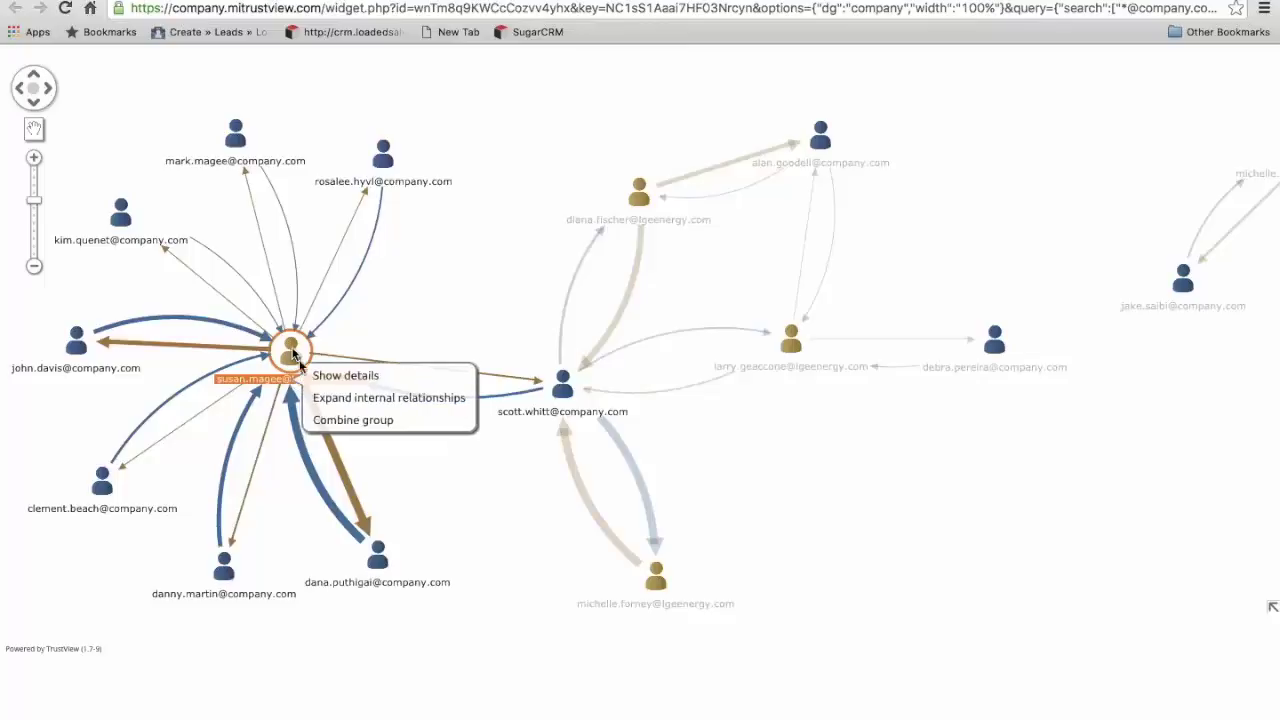
left_click(363, 377)
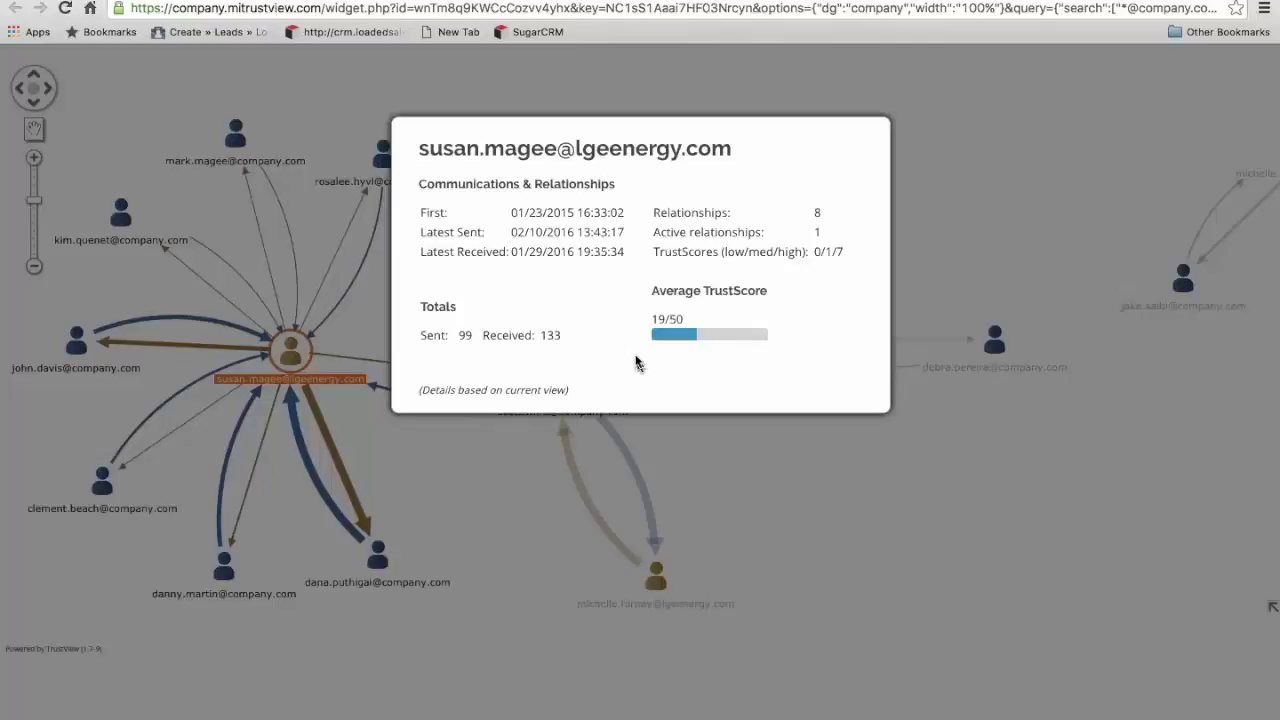
left_click(300, 362)
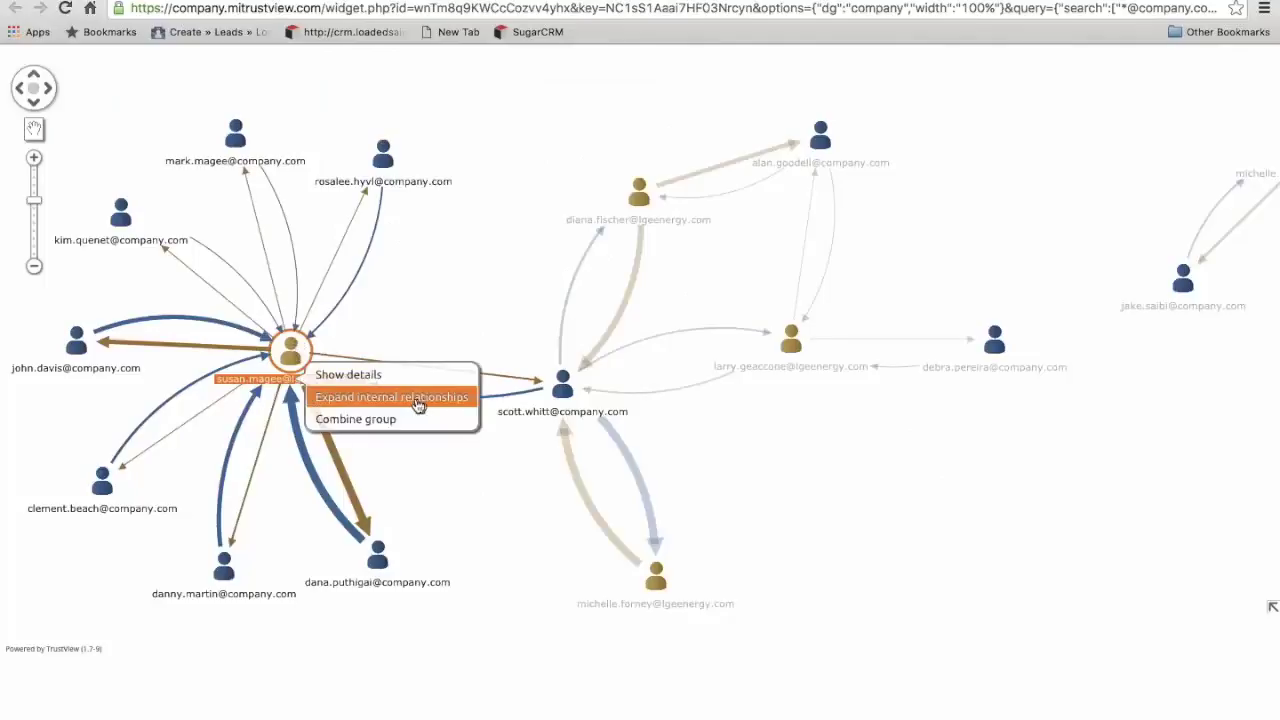
- Expand the contact's internal relationships and combine the LG Energy contacts into one group node
left_click(377, 398)
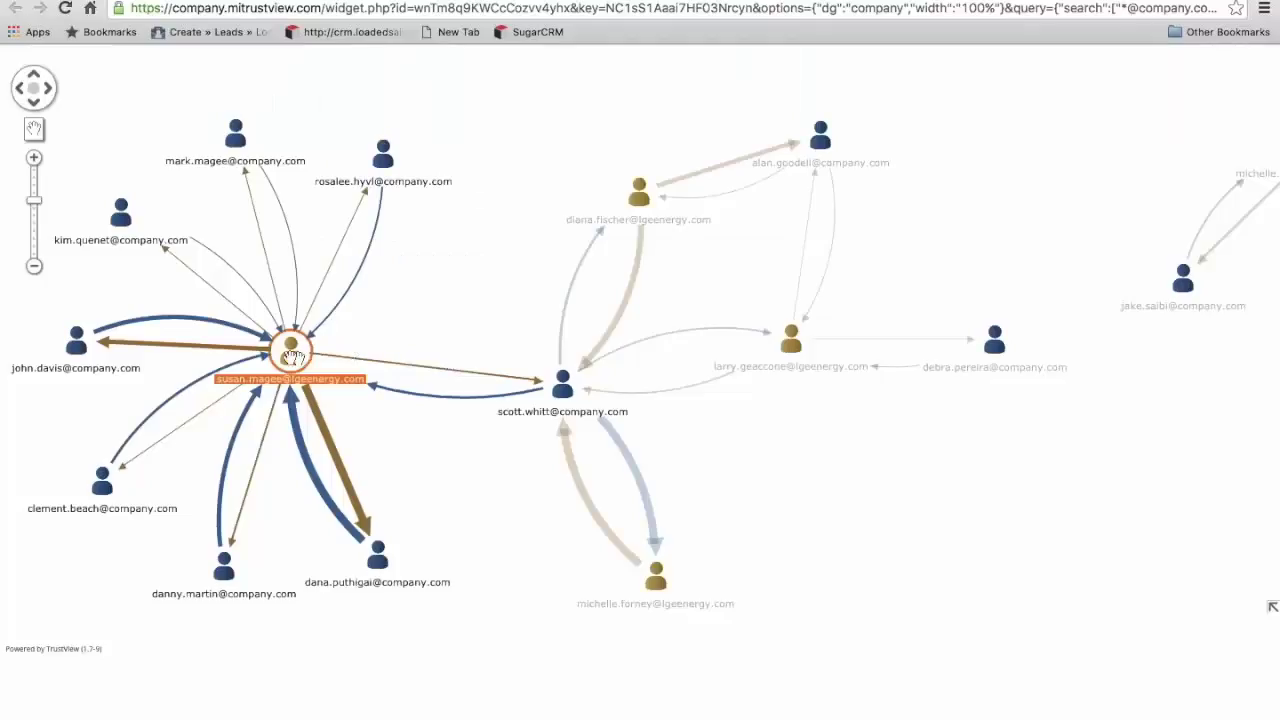
left_click(296, 366)
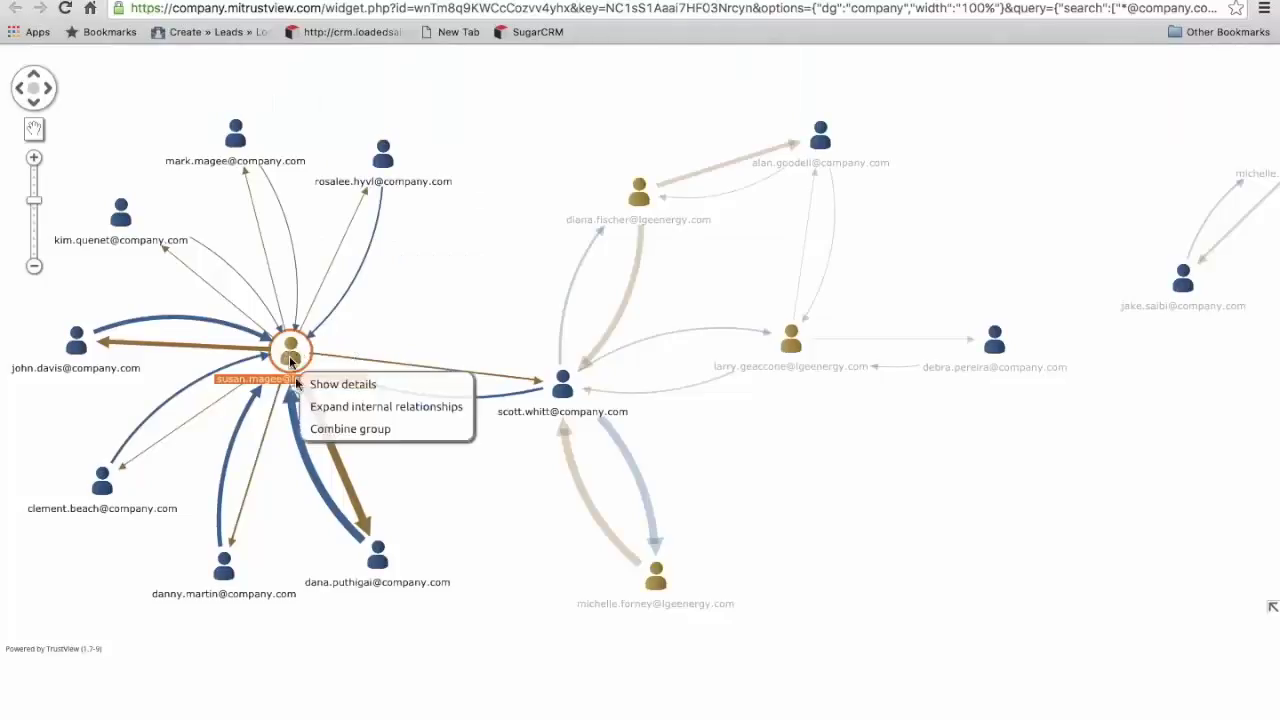
left_click(357, 430)
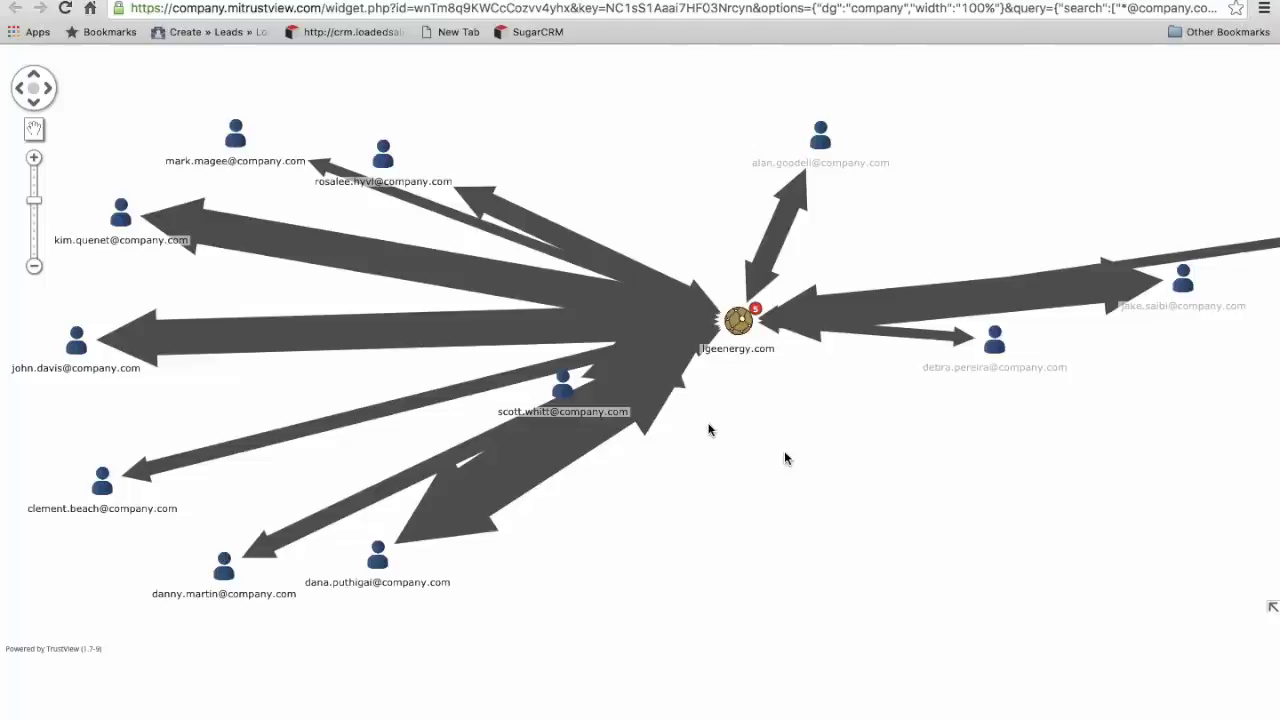
- Uncombine the lgeenergy.com group node and move the central contact node left
left_click(738, 321)
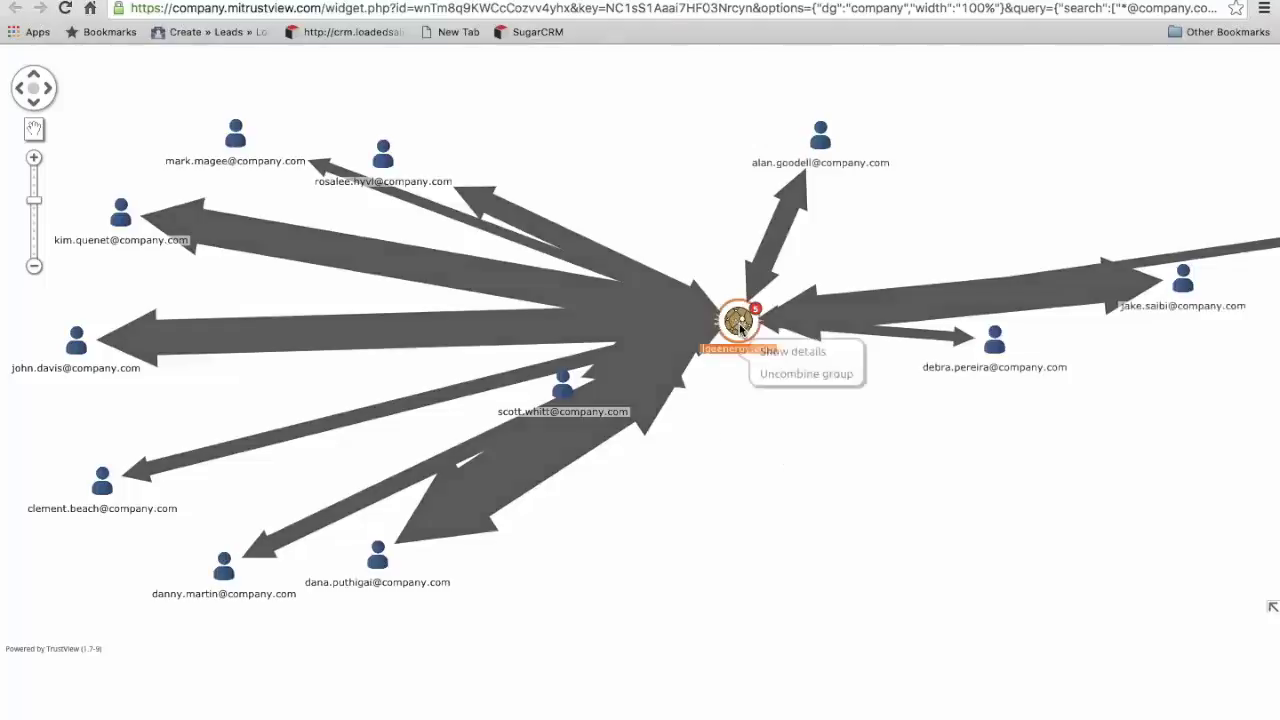
left_click(797, 374)
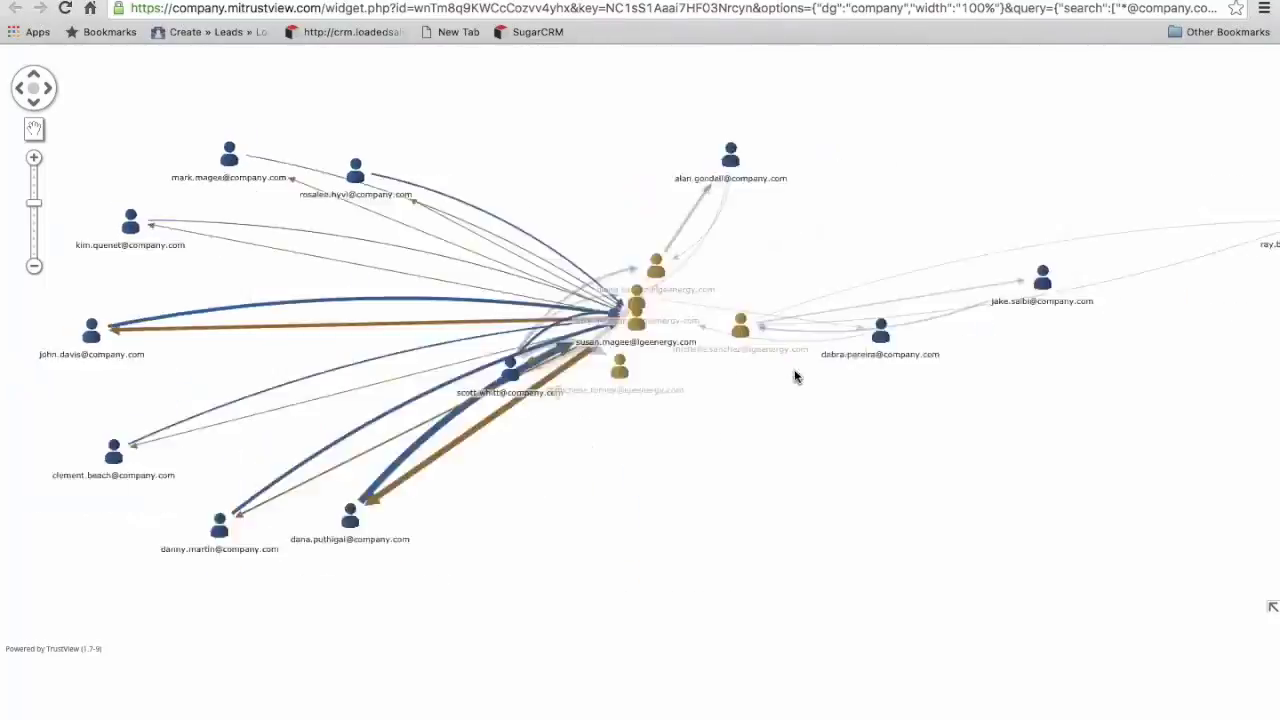
left_click_drag(636, 310, 316, 308)
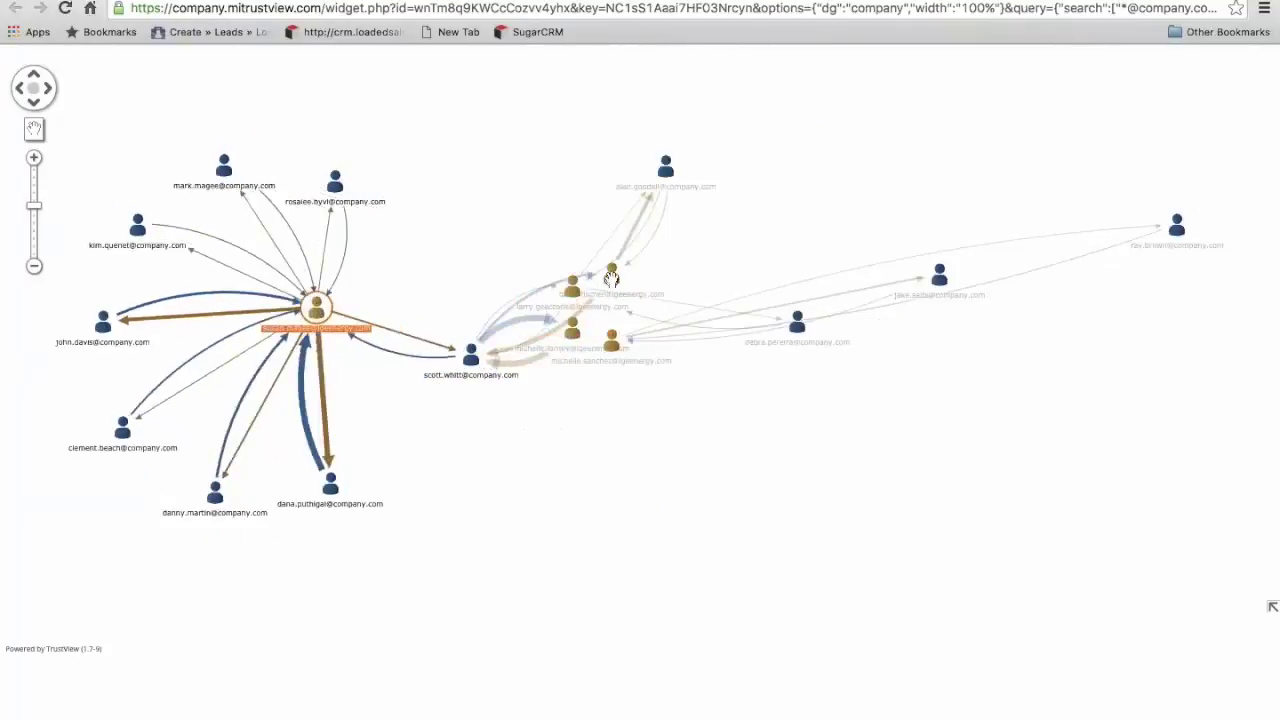